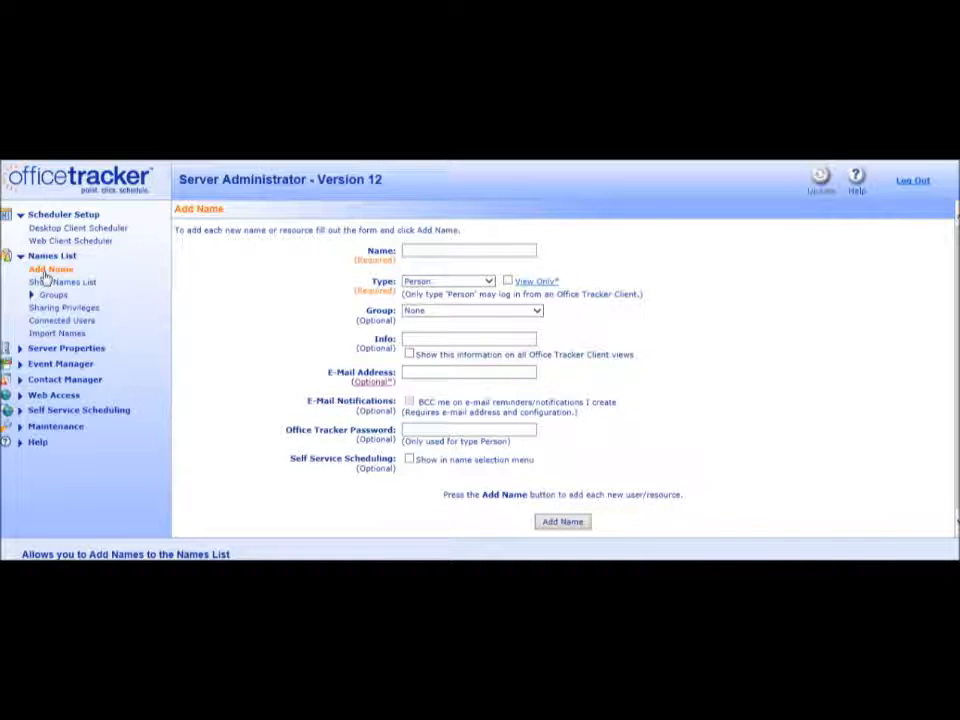
Enter the doctor's name in the new name form and set the type to Person
{"action": "left_click", "coordinate": [482, 251]}
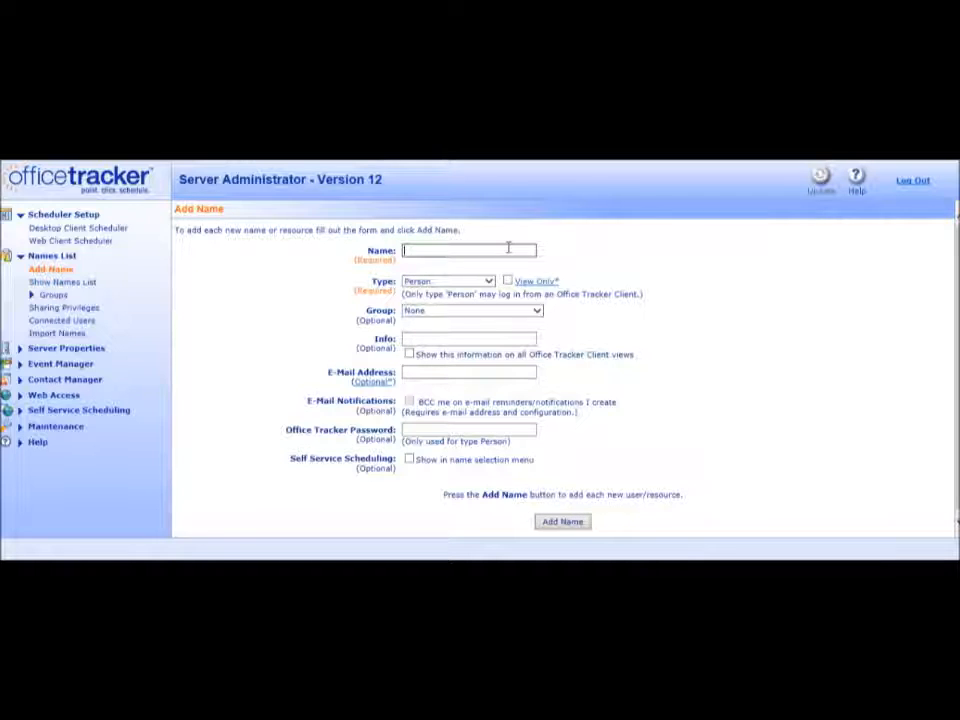
{"action": "type", "text": "Dr. West"}
{"action": "left_click", "coordinate": [460, 285]}
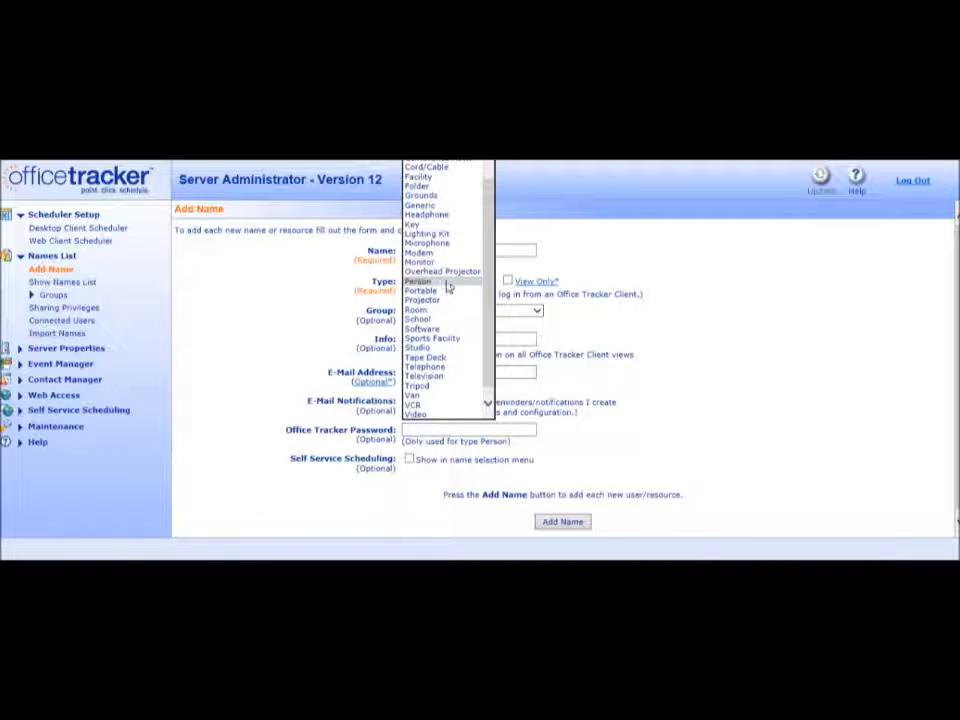
{"action": "left_click", "coordinate": [410, 282]}
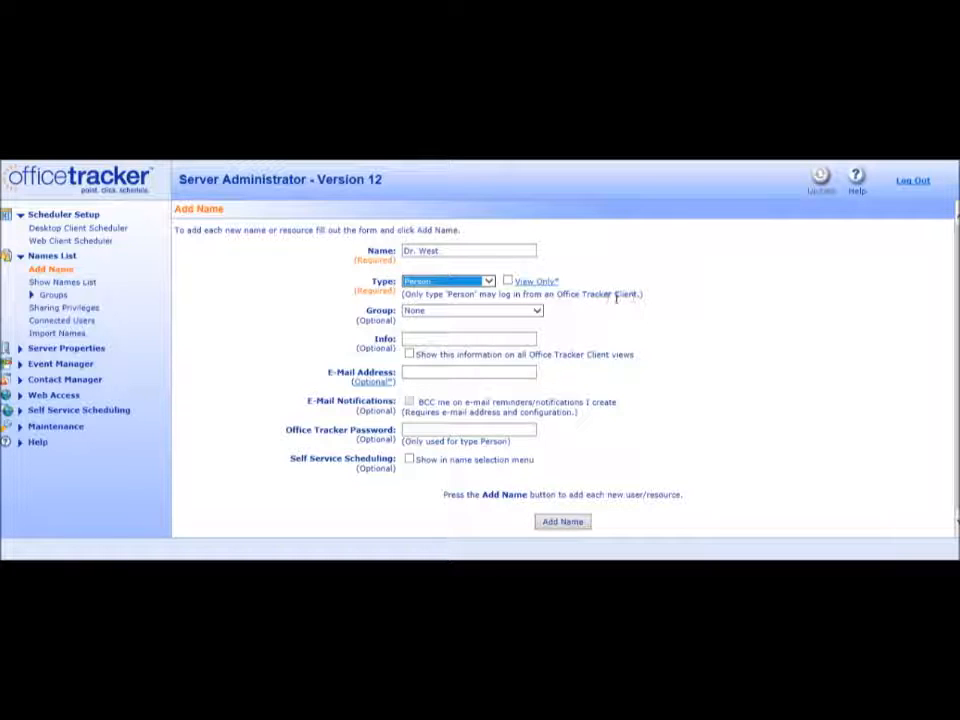
{"action": "left_click", "coordinate": [508, 282]}
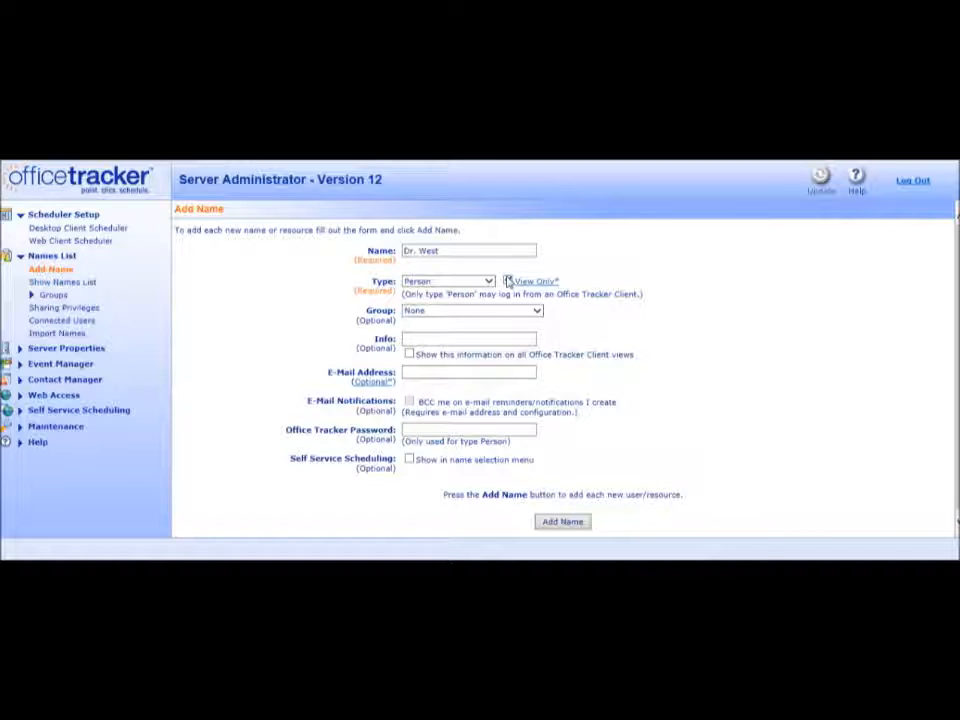
{"action": "left_click", "coordinate": [507, 281]}
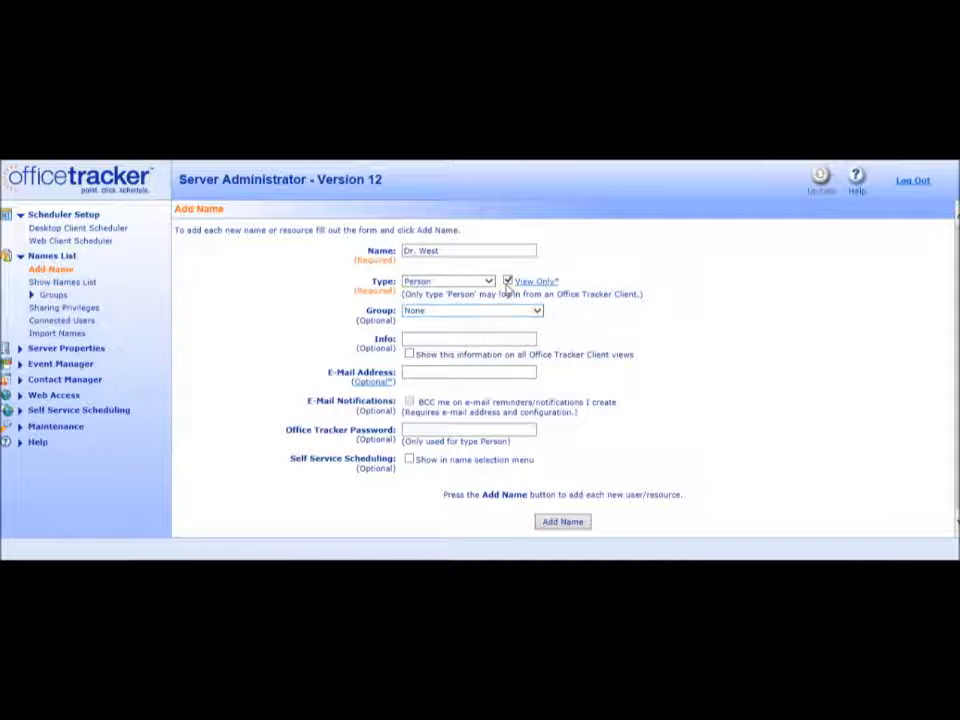
{"action": "left_click", "coordinate": [507, 282]}
Assign the new doctor to the group "Doctors Office - Example" and add the name
{"action": "left_click", "coordinate": [540, 313]}
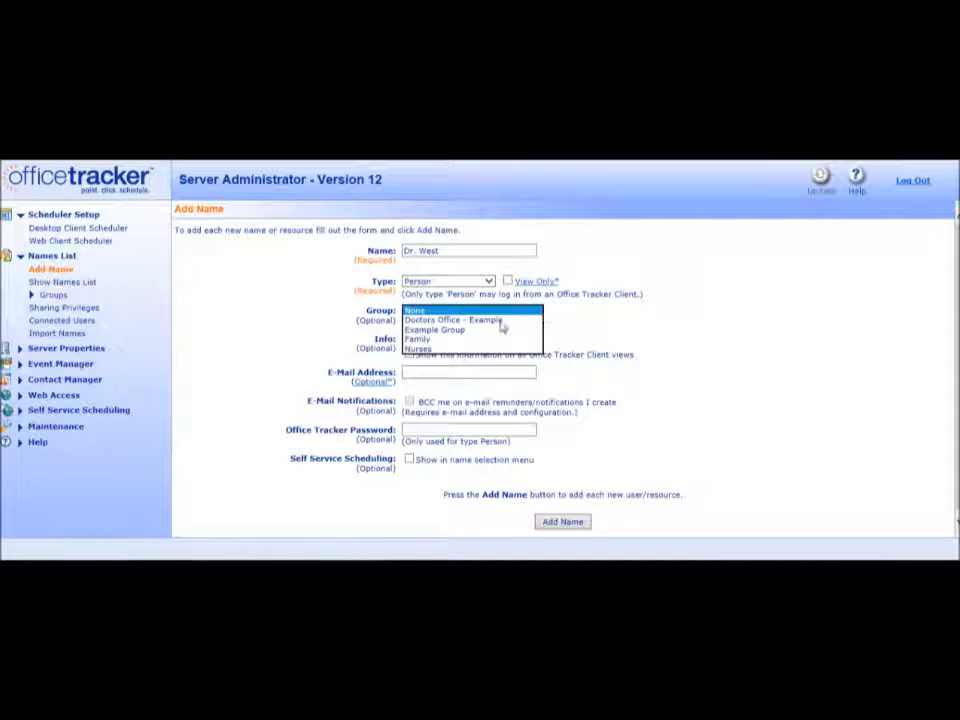
{"action": "left_click", "coordinate": [482, 320]}
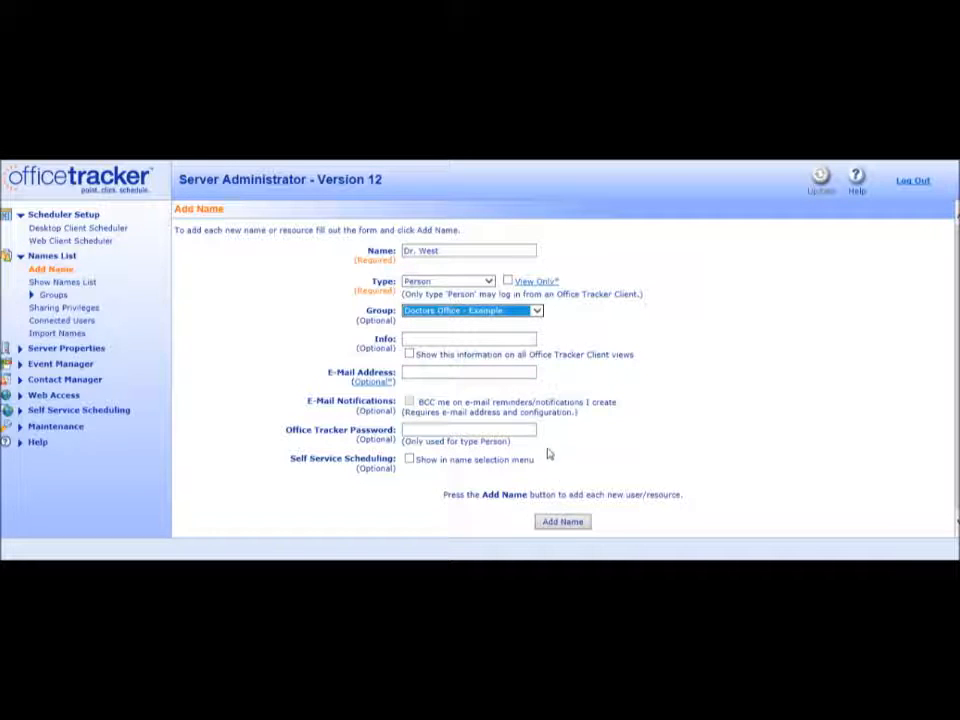
{"action": "left_click", "coordinate": [570, 526]}
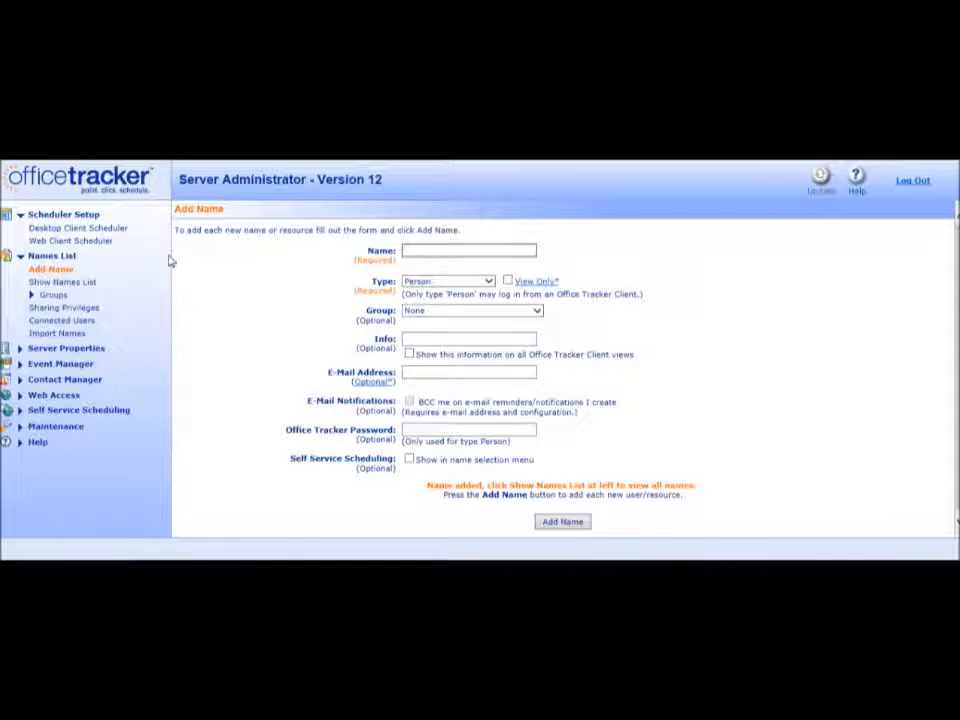
Show the names list and look through all entries with their types and groups
{"action": "left_click", "coordinate": [43, 285]}
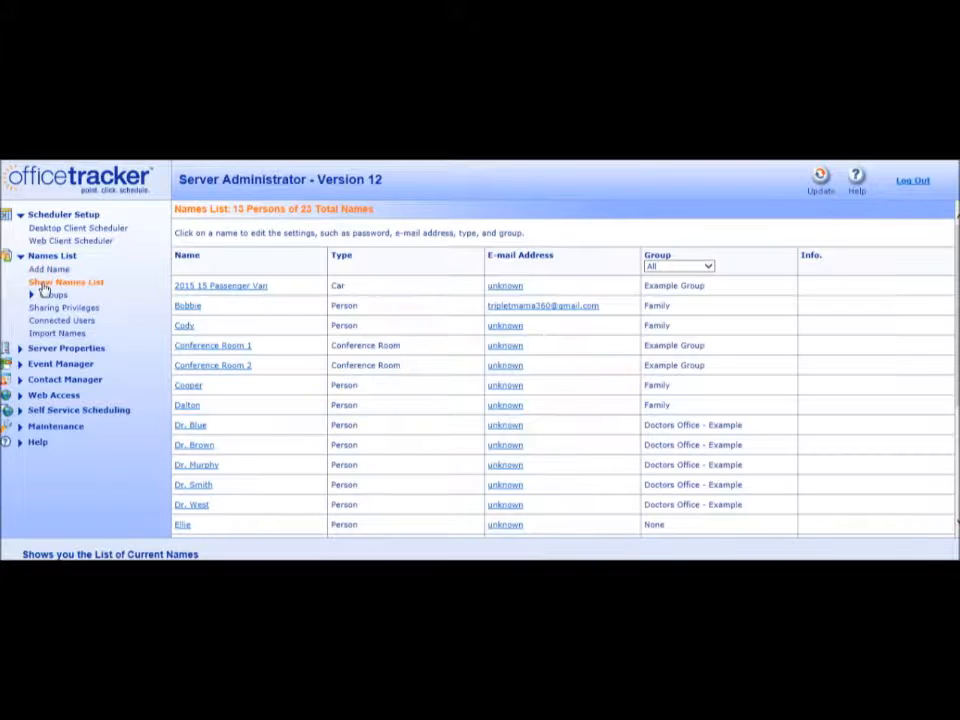
{"action": "scroll", "coordinate": [580, 352], "scroll_direction": "down", "scroll_amount": 2}
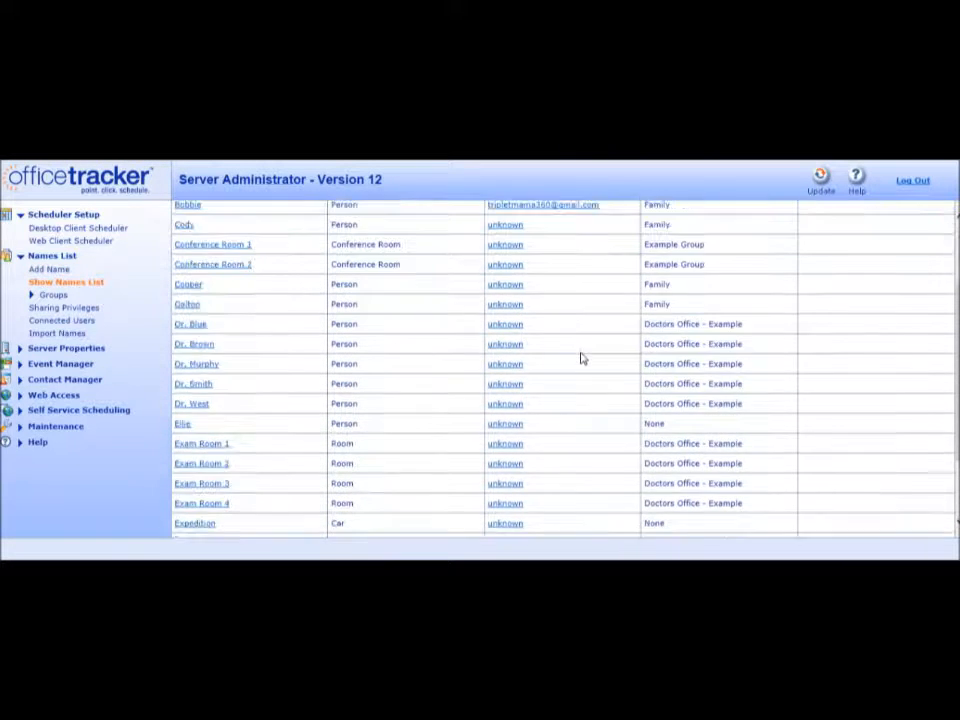
{"action": "scroll", "coordinate": [580, 362], "scroll_direction": "down", "scroll_amount": 2}
{"action": "scroll", "coordinate": [600, 401], "scroll_direction": "up", "scroll_amount": 1}
{"action": "scroll", "coordinate": [600, 401], "scroll_direction": "up", "scroll_amount": 3}
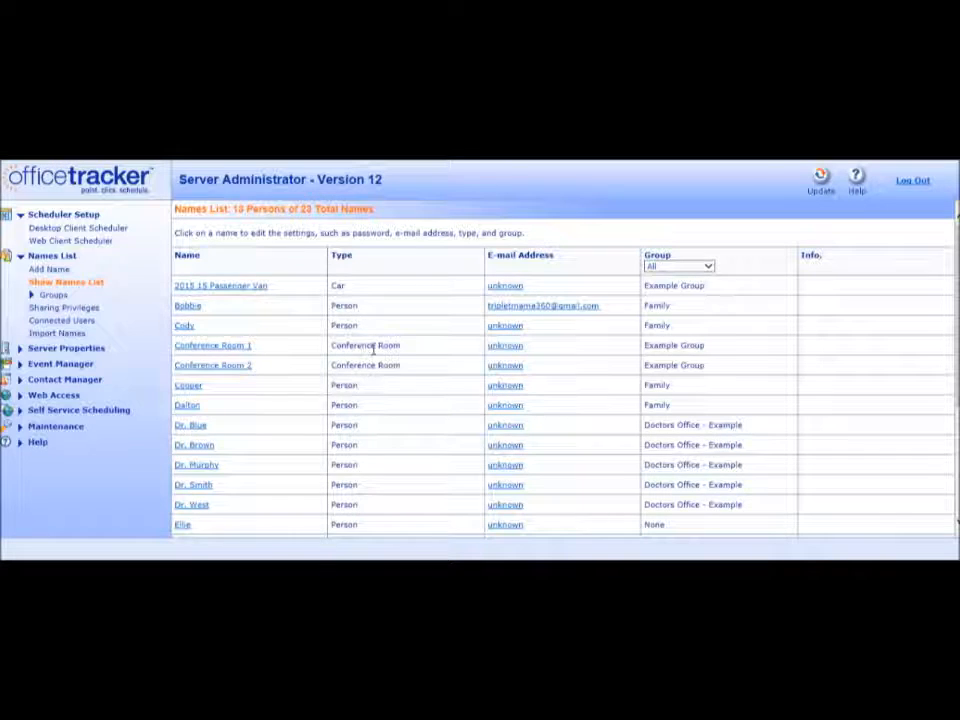
{"action": "scroll", "coordinate": [412, 424], "scroll_direction": "down", "scroll_amount": 3}
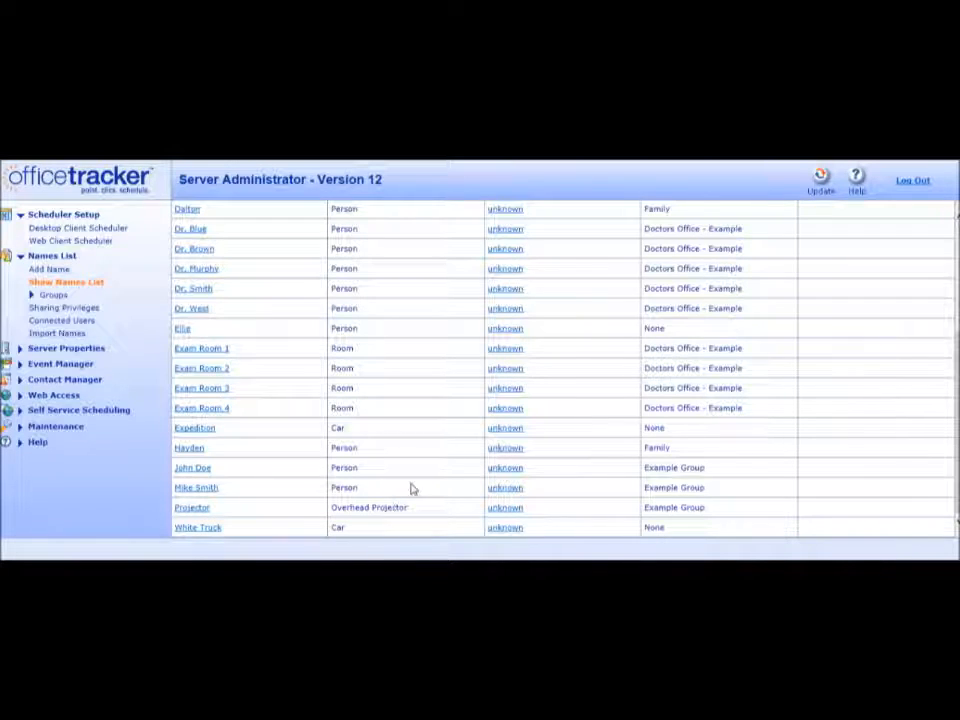
{"action": "scroll", "coordinate": [411, 488], "scroll_direction": "up", "scroll_amount": 5}
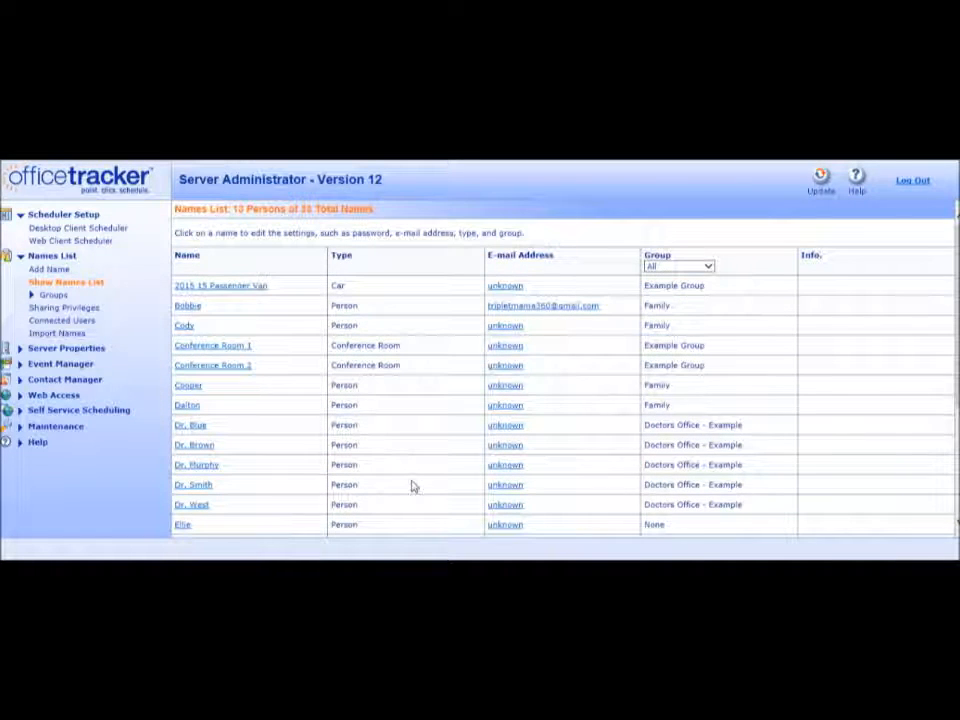
View the list of existing groups and the form for adding a group
{"action": "left_click", "coordinate": [39, 298]}
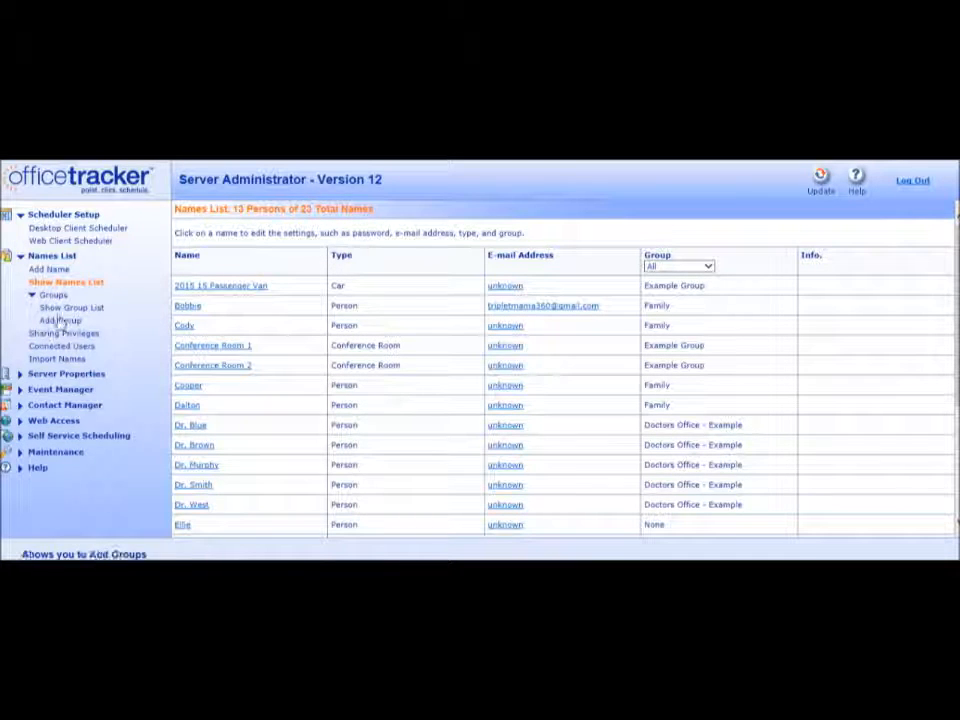
{"action": "left_click", "coordinate": [63, 310]}
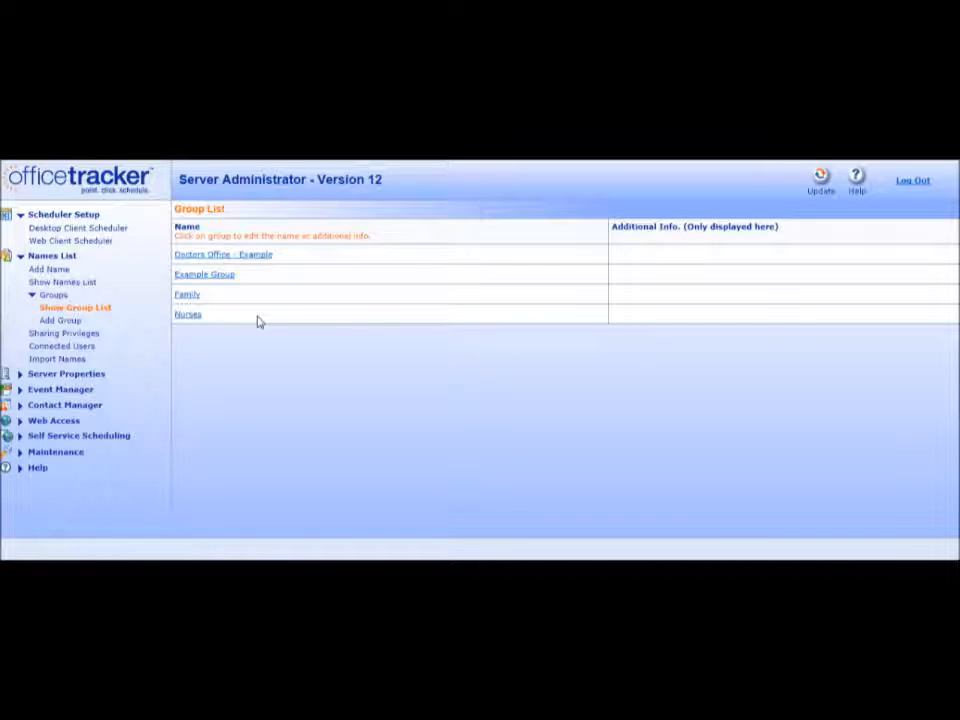
{"action": "left_click", "coordinate": [61, 320]}
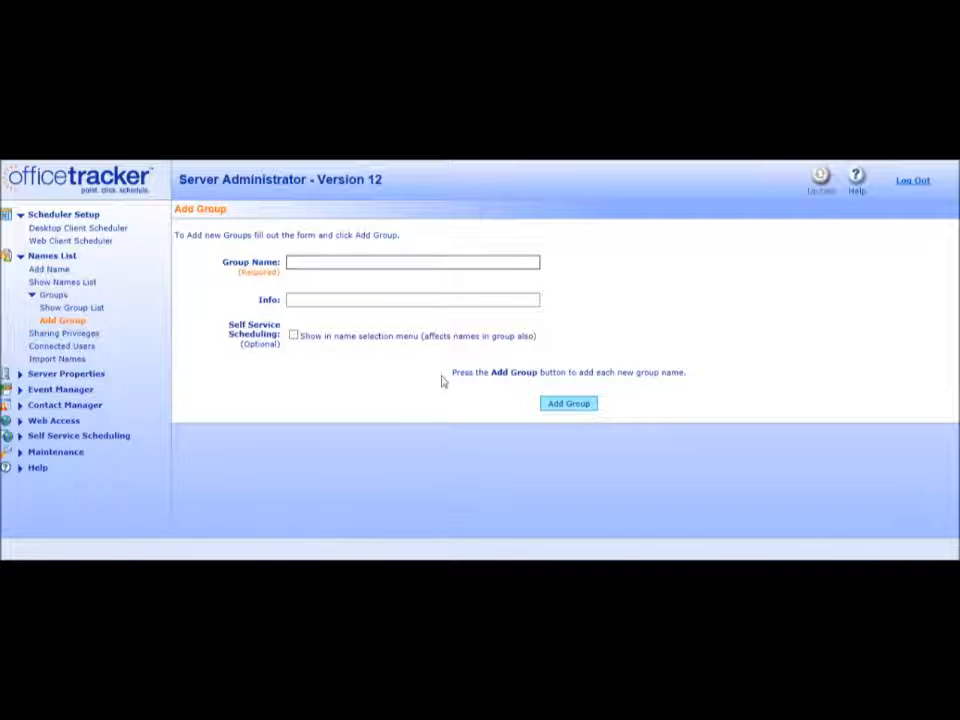
{"action": "left_click", "coordinate": [512, 295]}
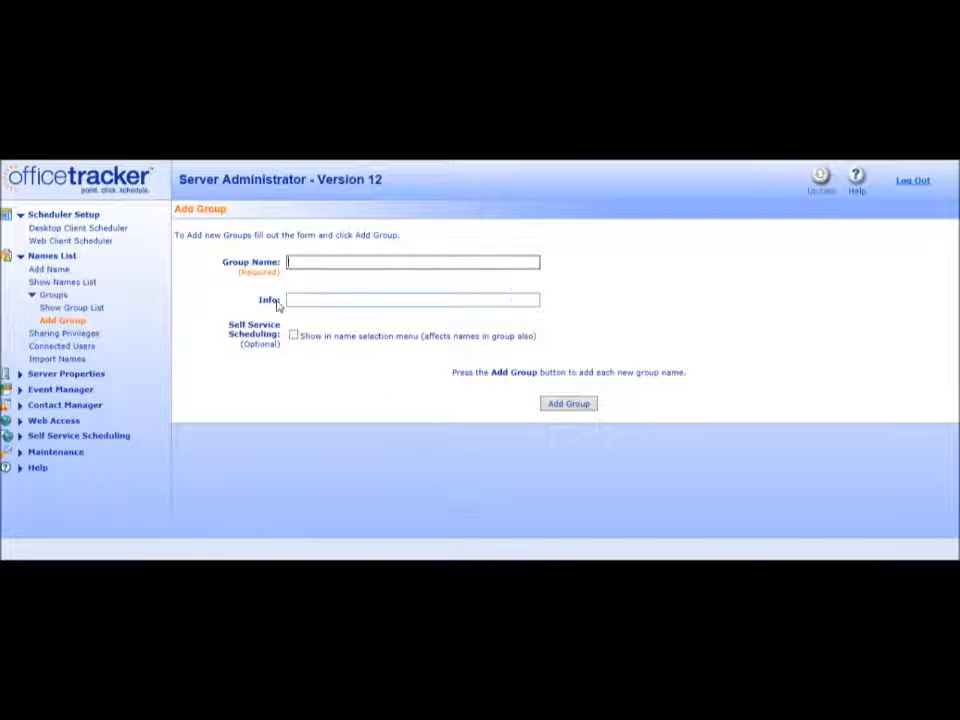
Open the 2015 15 Passenger Van entry from the names list, check its group choices and close it
{"action": "left_click", "coordinate": [64, 284]}
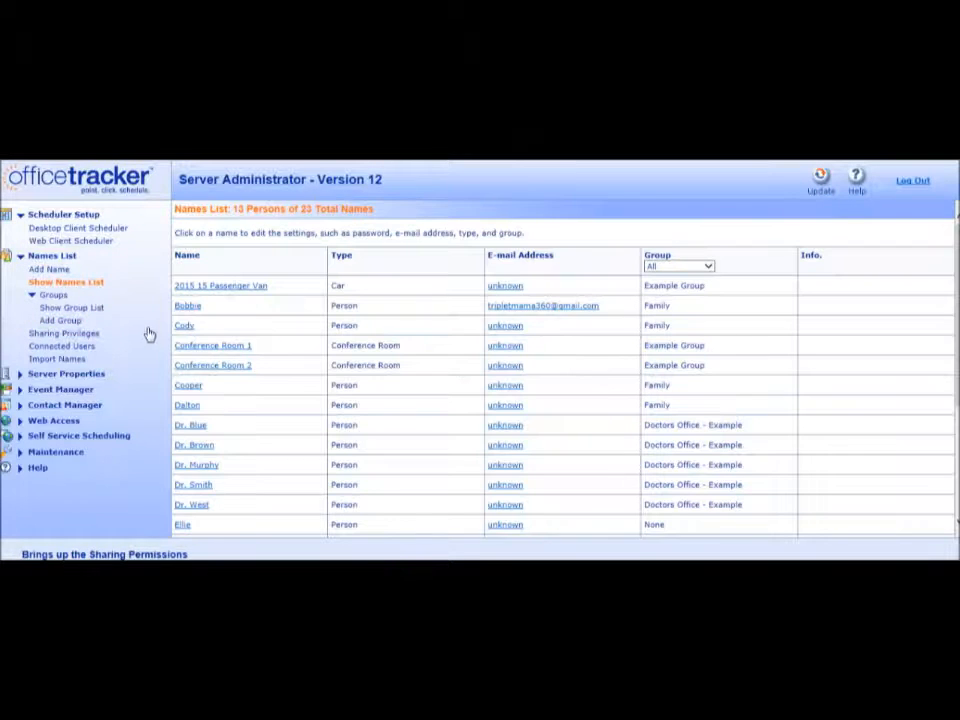
{"action": "left_click", "coordinate": [200, 290]}
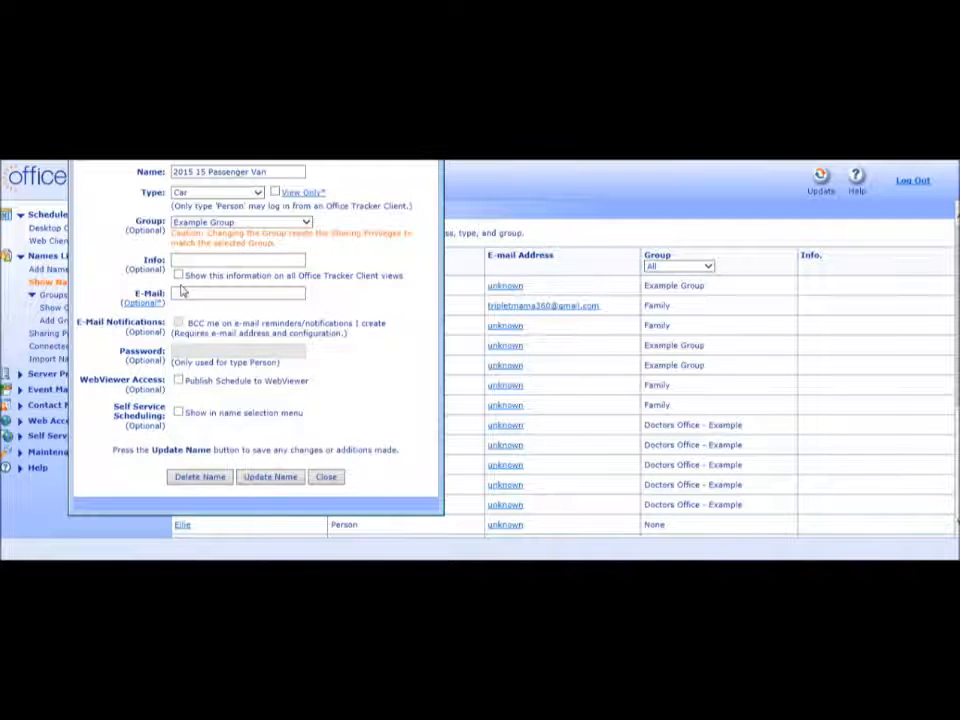
{"action": "left_click", "coordinate": [210, 222]}
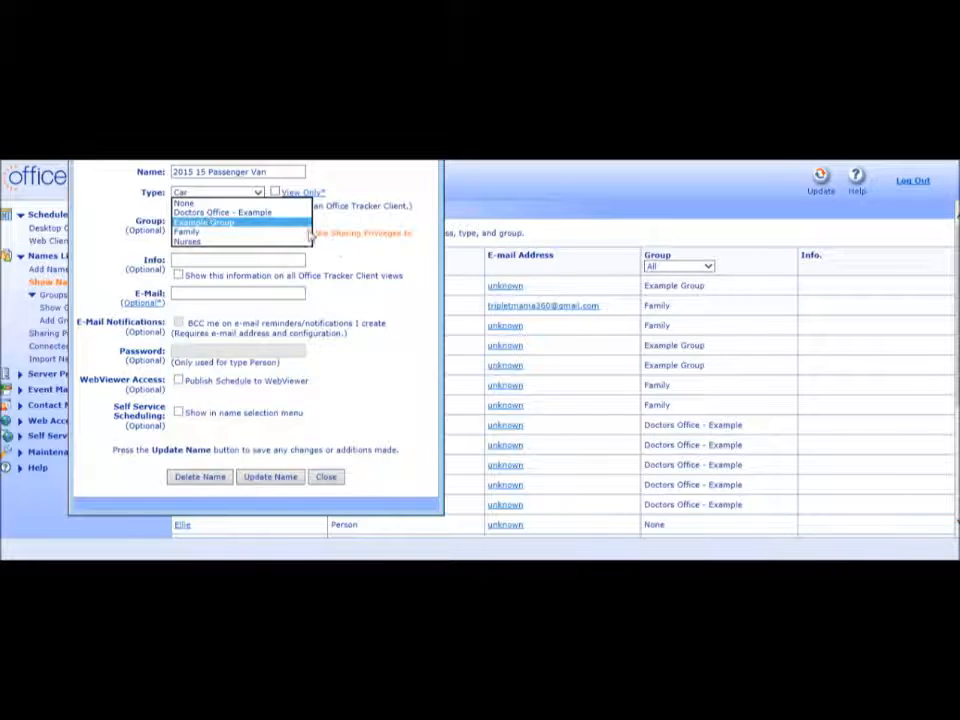
{"action": "left_click", "coordinate": [208, 221]}
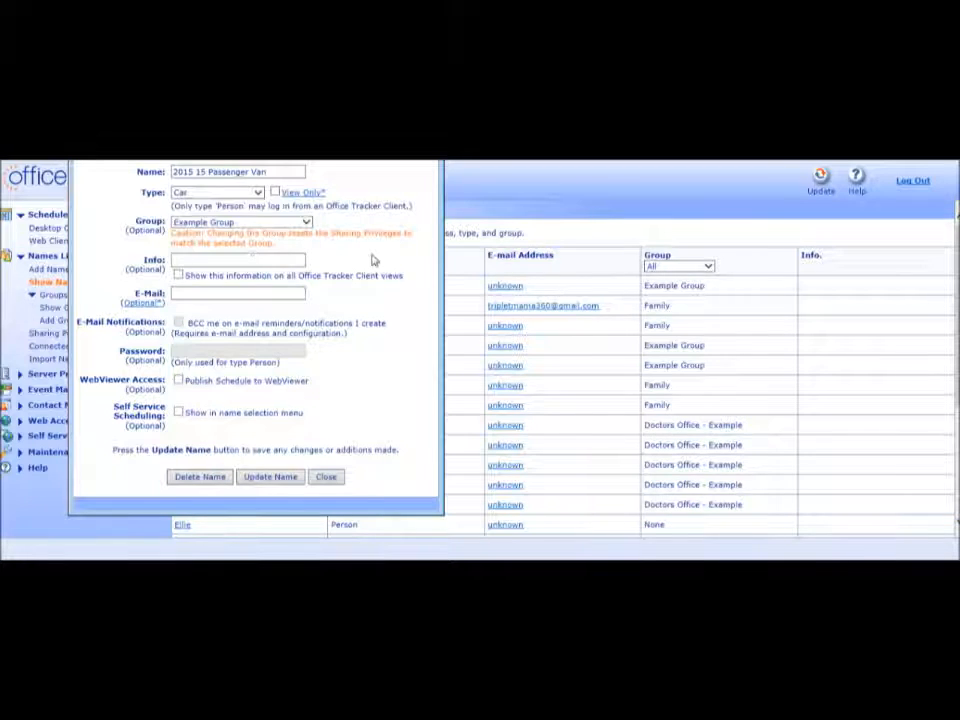
{"action": "left_click", "coordinate": [270, 477]}
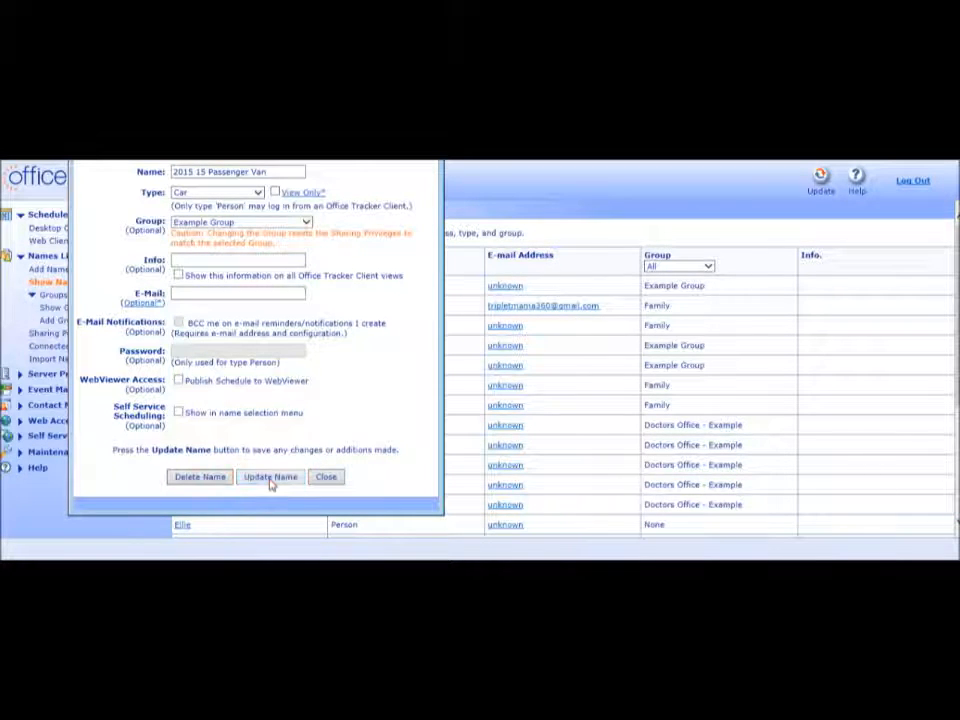
{"action": "left_click", "coordinate": [330, 478]}
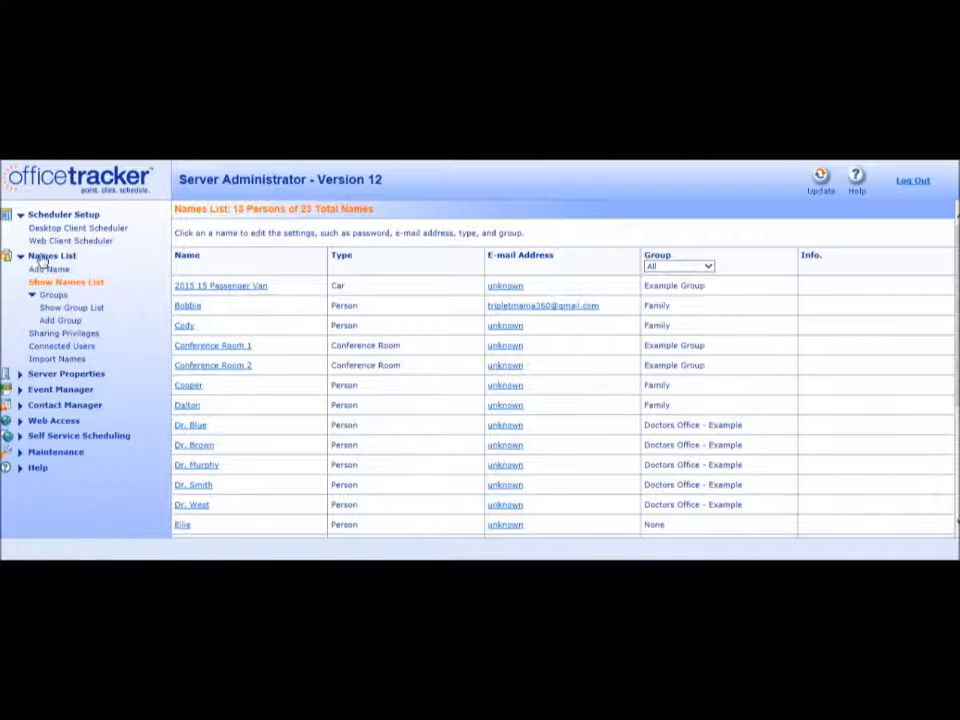
Open the sharing privileges that the new doctor's schedules, events and contacts give to Everyone
{"action": "left_click", "coordinate": [72, 334]}
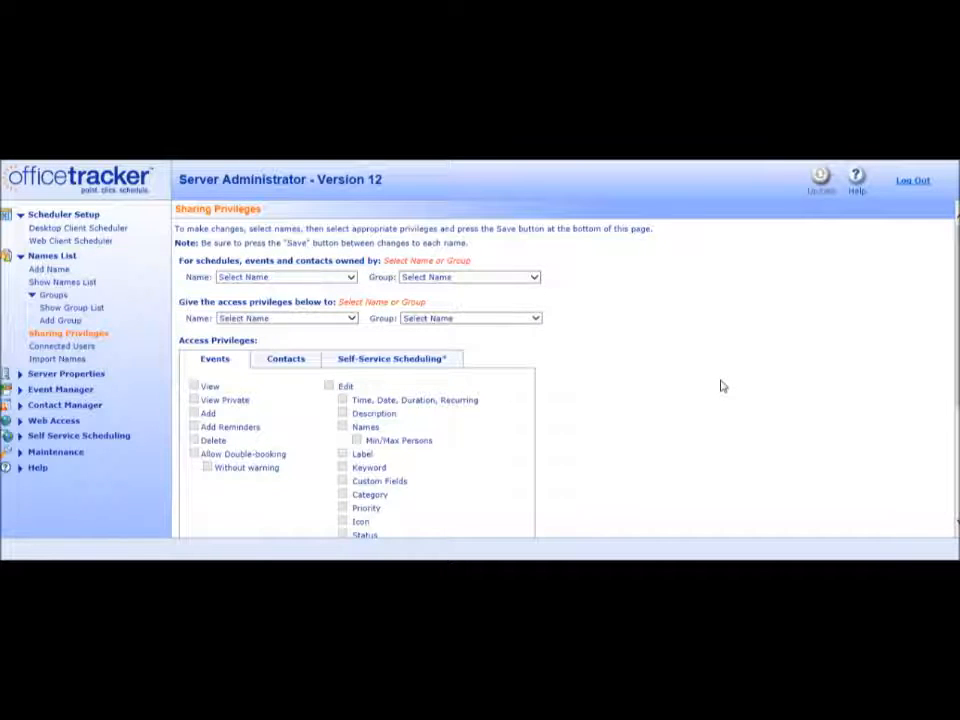
{"action": "left_click", "coordinate": [279, 280]}
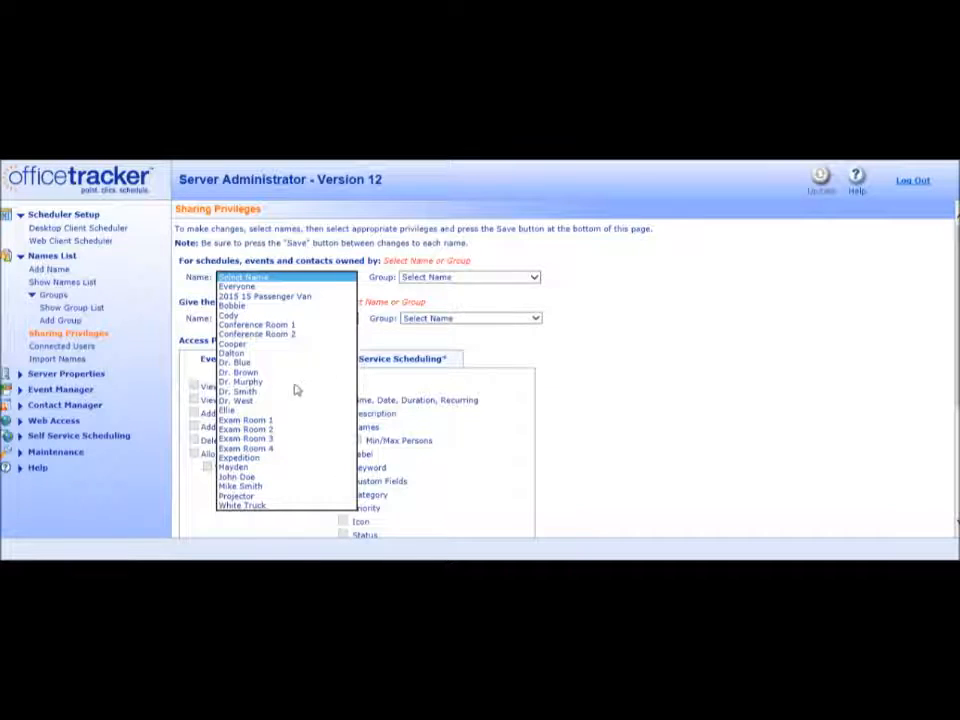
{"action": "left_click", "coordinate": [246, 401]}
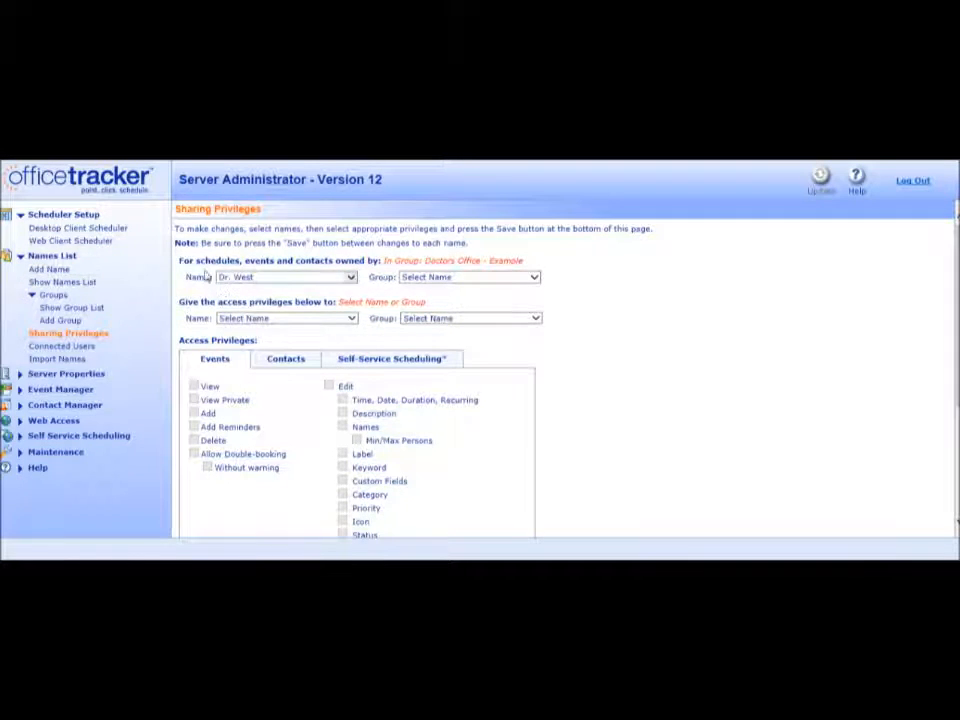
{"action": "left_click", "coordinate": [240, 320]}
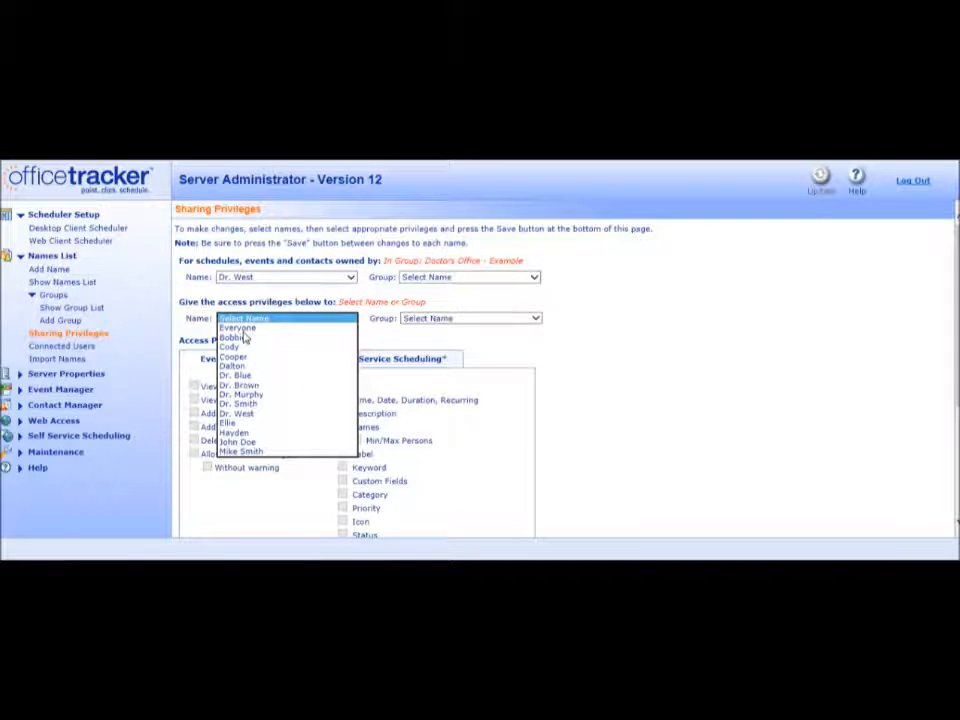
{"action": "left_click", "coordinate": [241, 329]}
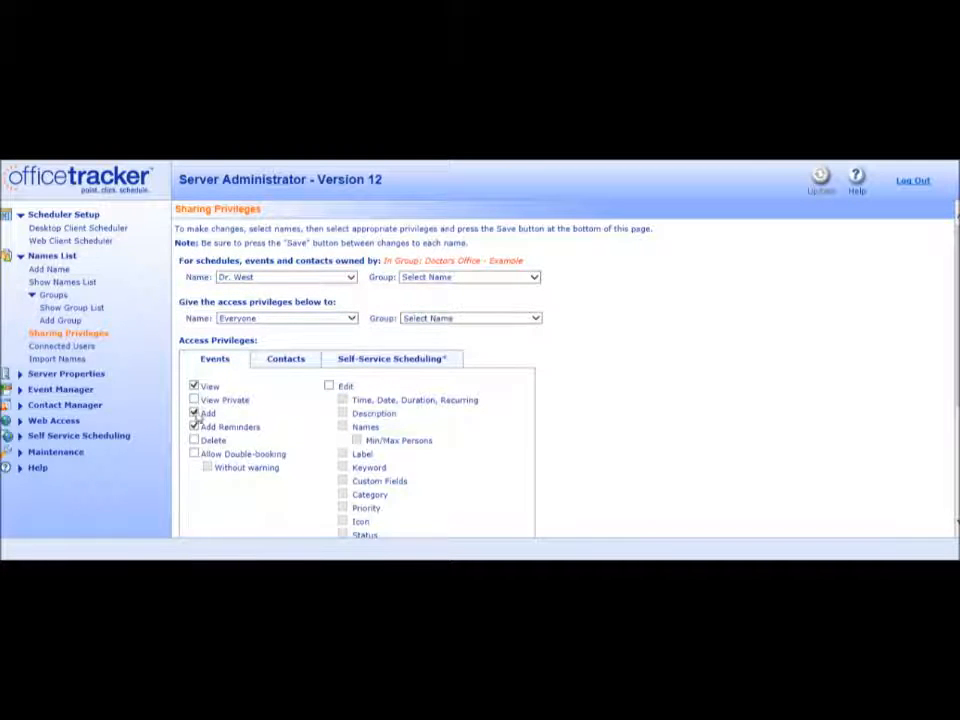
Grant Everyone the Delete, Allow Double-booking and Edit privileges for the doctor's events
{"action": "left_click", "coordinate": [194, 440]}
{"action": "left_click", "coordinate": [195, 455]}
{"action": "left_click", "coordinate": [329, 386]}
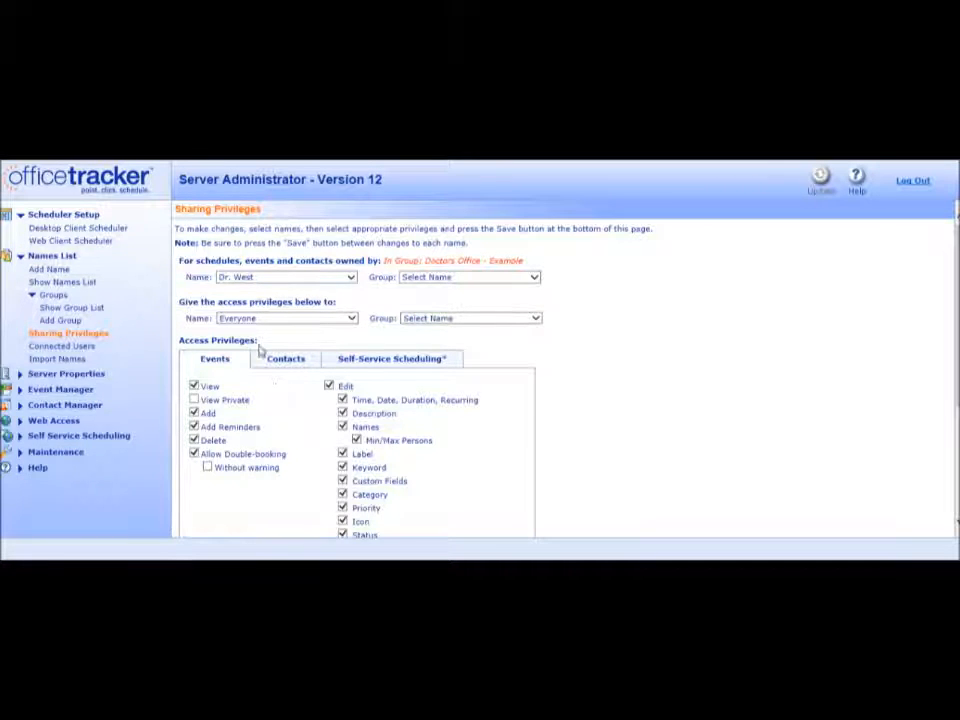
Switch the privilege recipient to the first person listed after Everyone, saving the pending privilege changes
{"action": "left_click", "coordinate": [272, 318]}
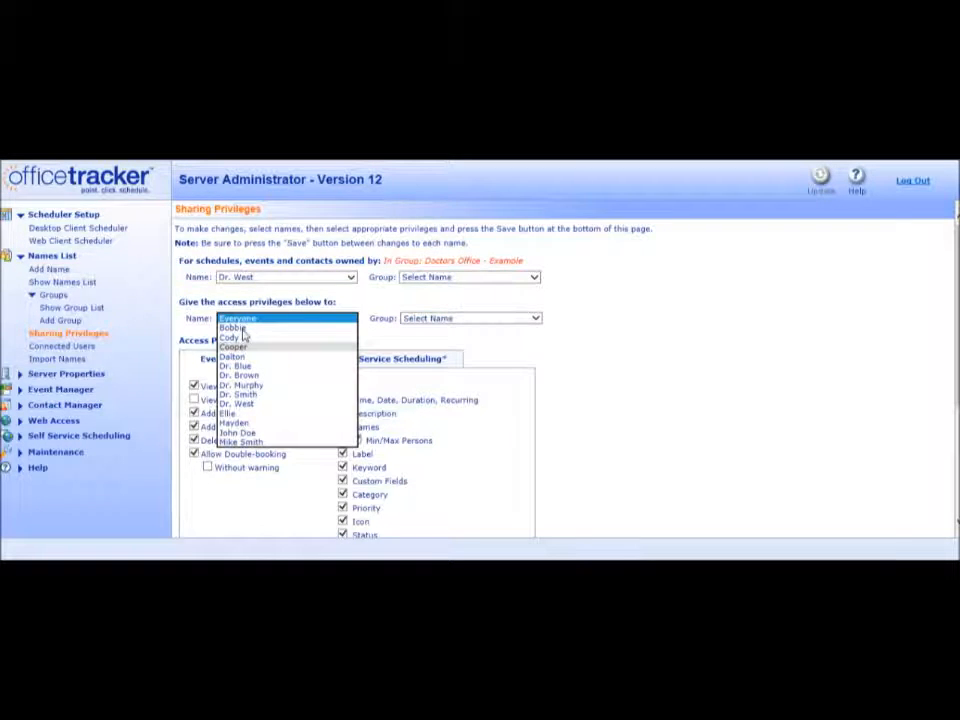
{"action": "left_click", "coordinate": [240, 327]}
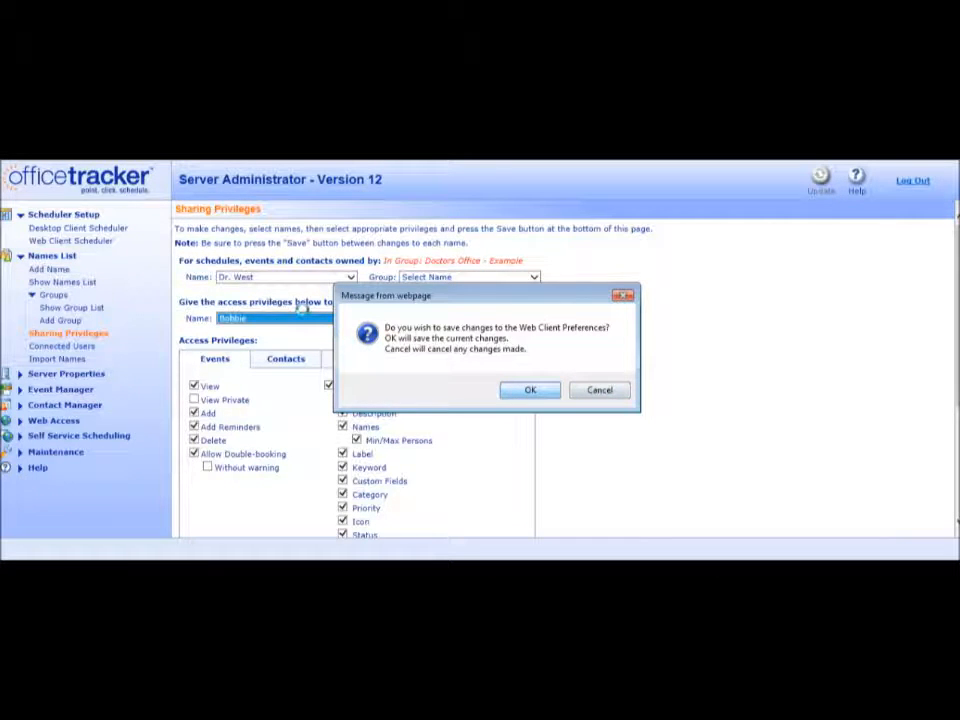
{"action": "key", "text": "Return"}
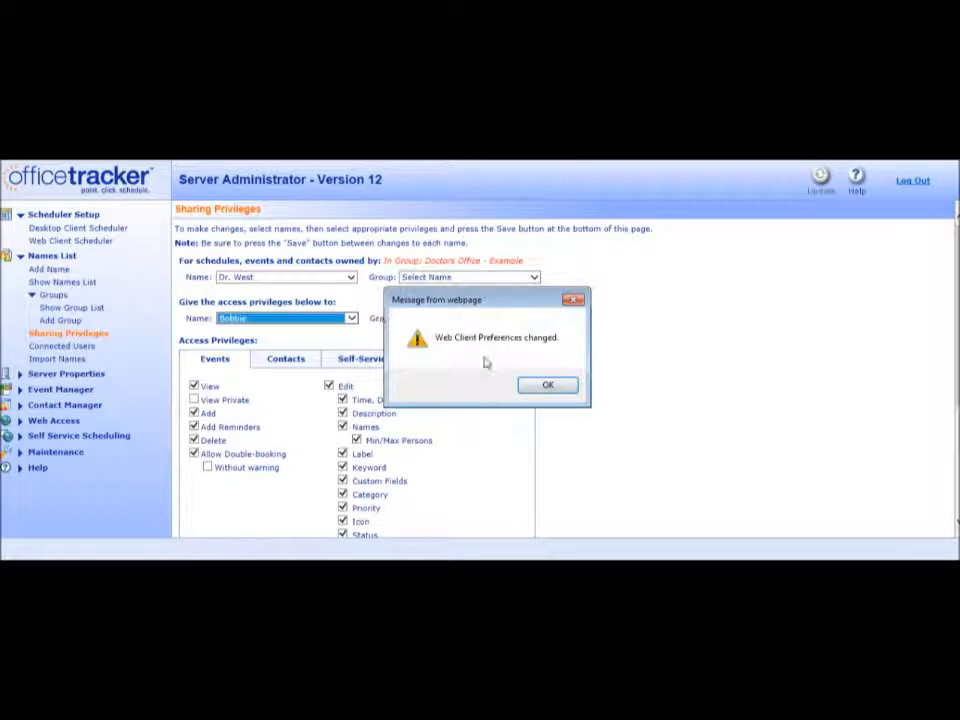
{"action": "left_click", "coordinate": [550, 386]}
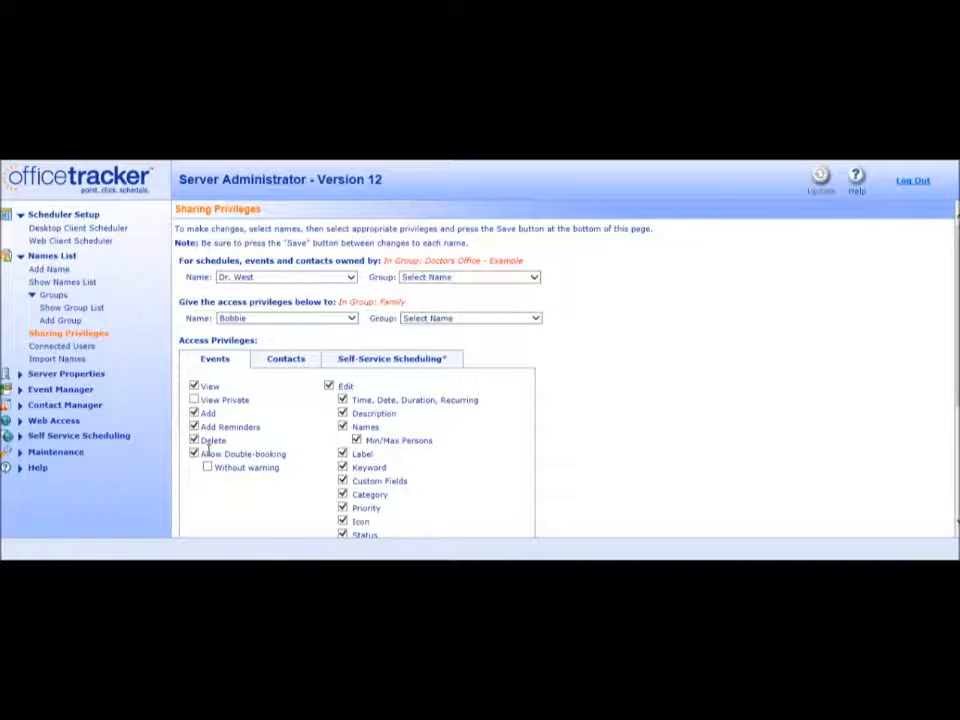
Try the Without warning option for double-booking and review the remaining event privileges
{"action": "left_click", "coordinate": [207, 467]}
{"action": "left_click", "coordinate": [207, 468]}
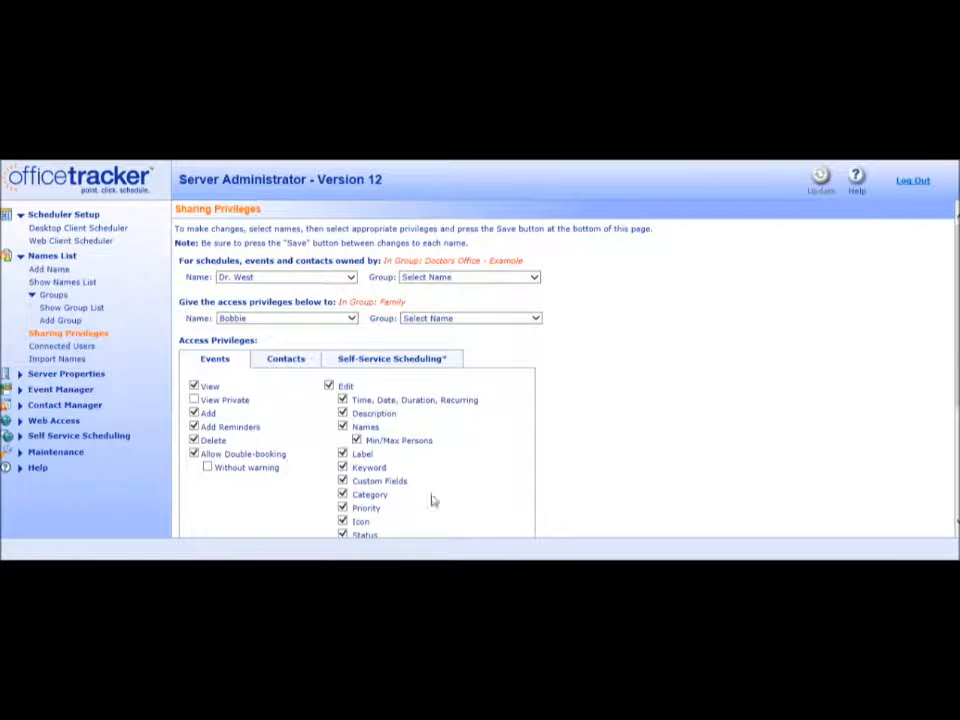
{"action": "scroll", "coordinate": [670, 375], "scroll_direction": "down", "scroll_amount": 1}
{"action": "scroll", "coordinate": [670, 375], "scroll_direction": "down", "scroll_amount": 2}
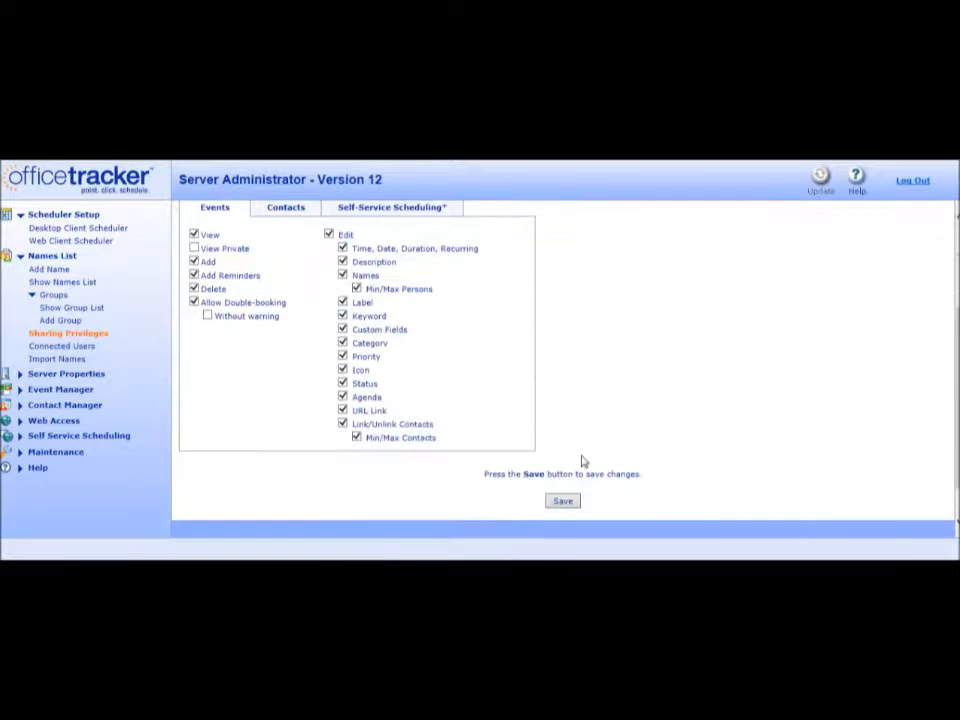
Save the selected person's event privileges and switch the privilege recipient to the Doctors Office - Example group
{"action": "left_click", "coordinate": [563, 502]}
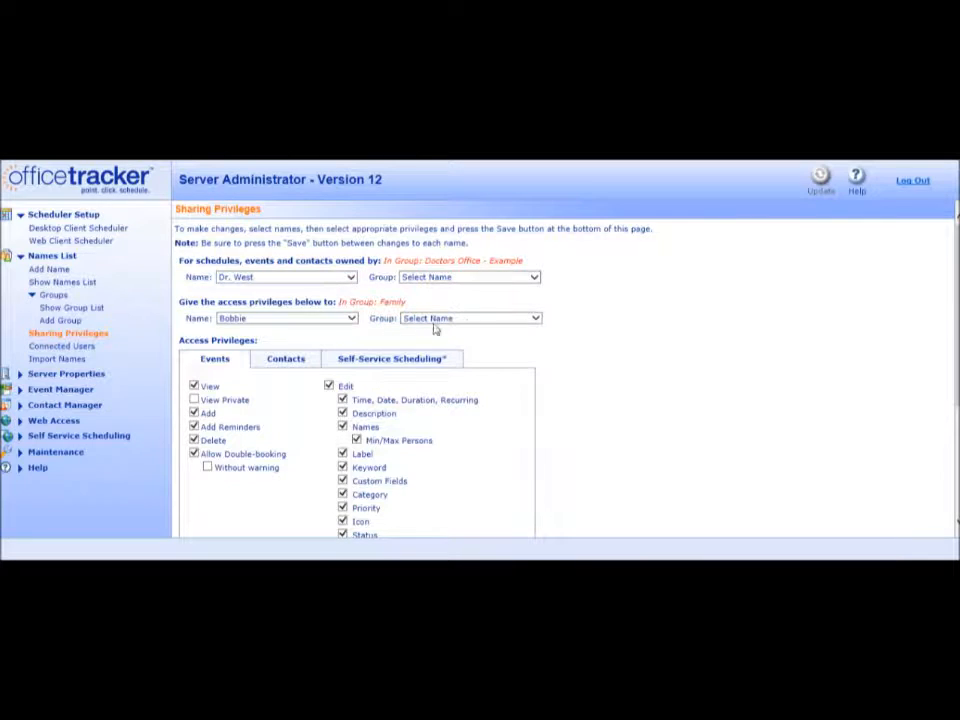
{"action": "left_click", "coordinate": [532, 318]}
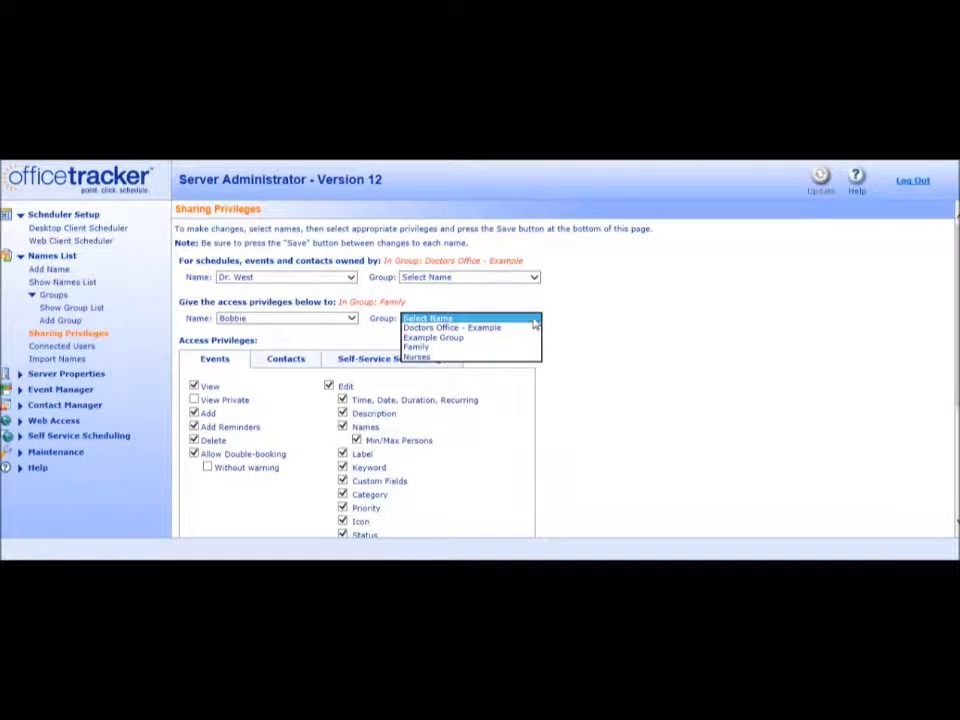
{"action": "left_click", "coordinate": [457, 328]}
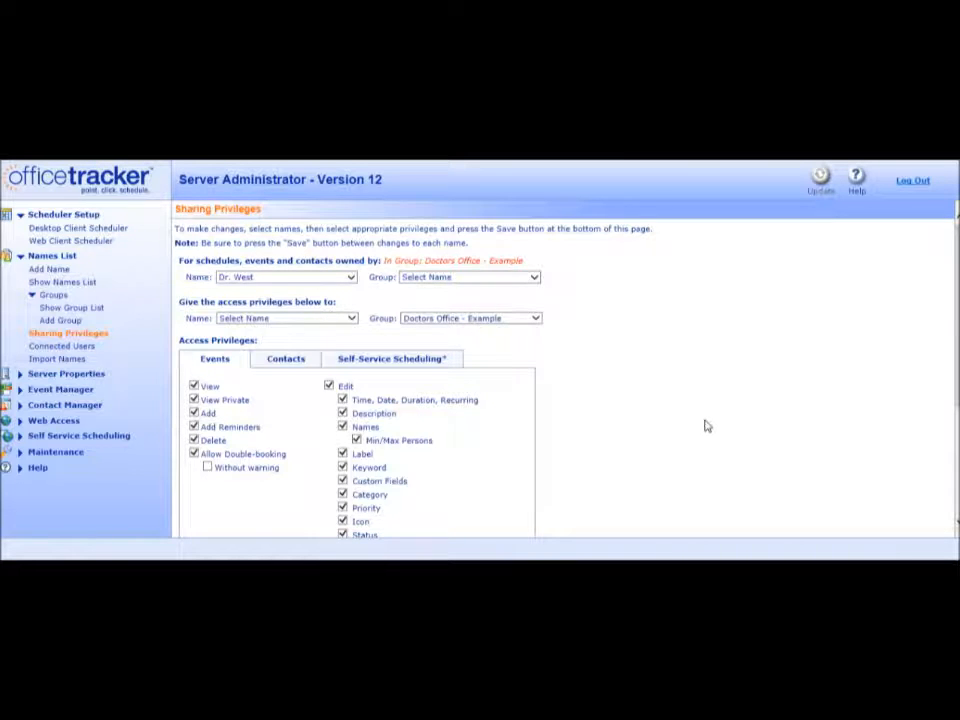
{"action": "scroll", "coordinate": [701, 424], "scroll_direction": "down", "scroll_amount": 1}
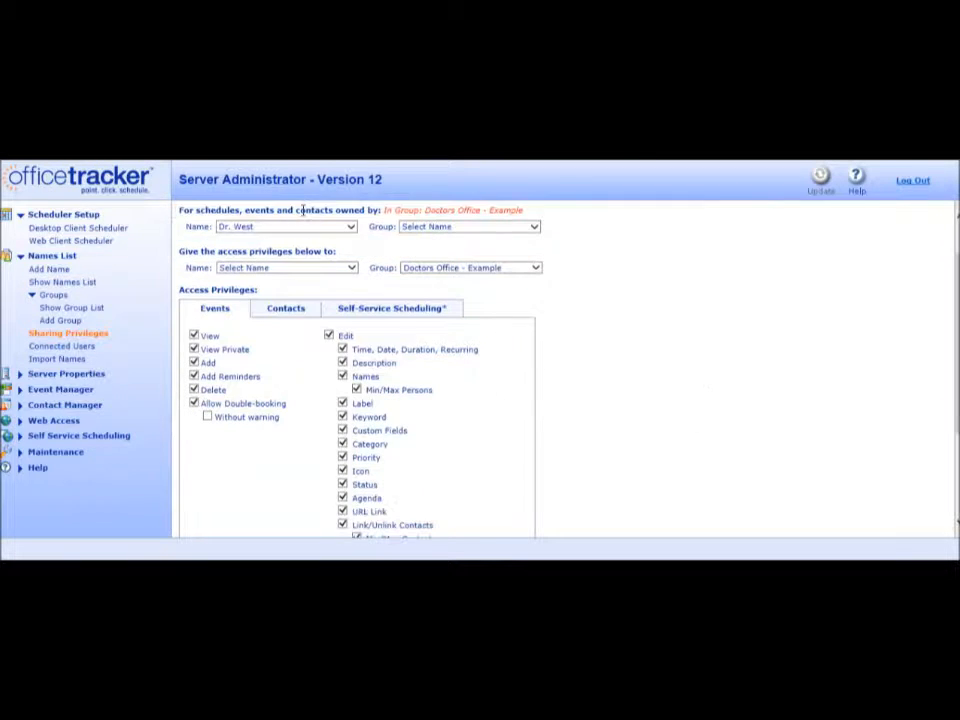
Choose Exam Room 1 as the schedule owner and the Doctors Office - Example group as the recipient of its access privileges
{"action": "left_click", "coordinate": [350, 226]}
{"action": "left_click", "coordinate": [278, 247]}
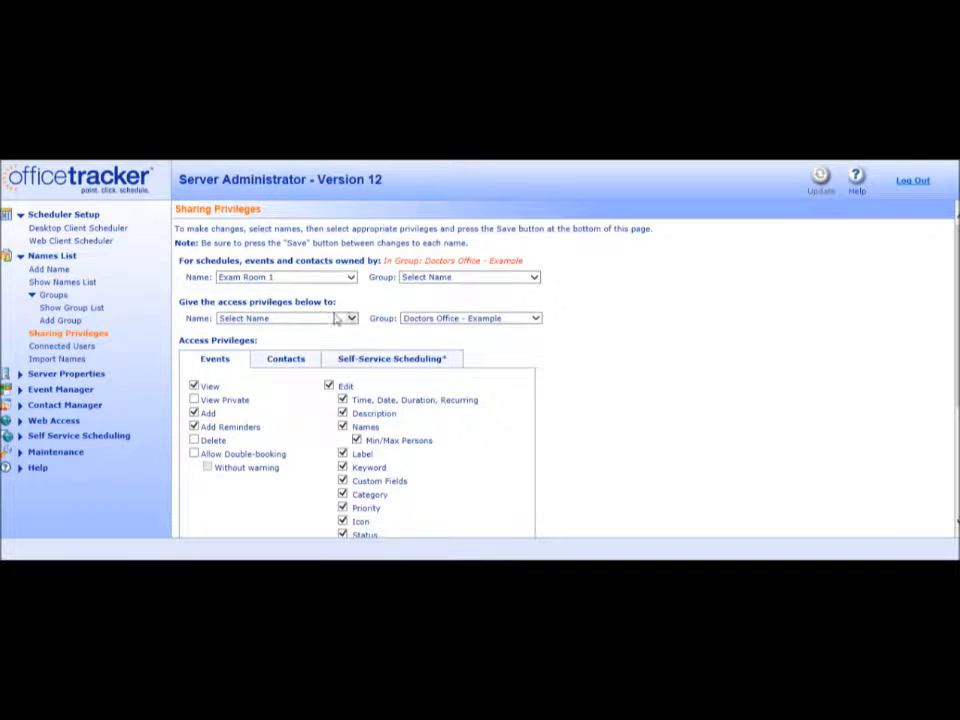
{"action": "left_click", "coordinate": [351, 318]}
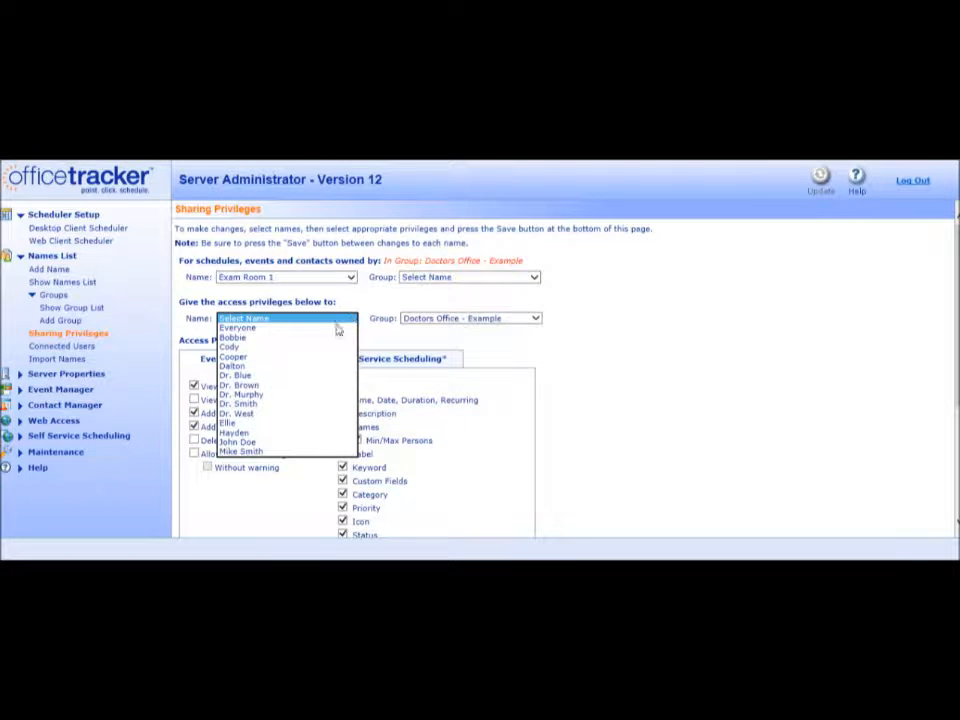
{"action": "left_click", "coordinate": [245, 376]}
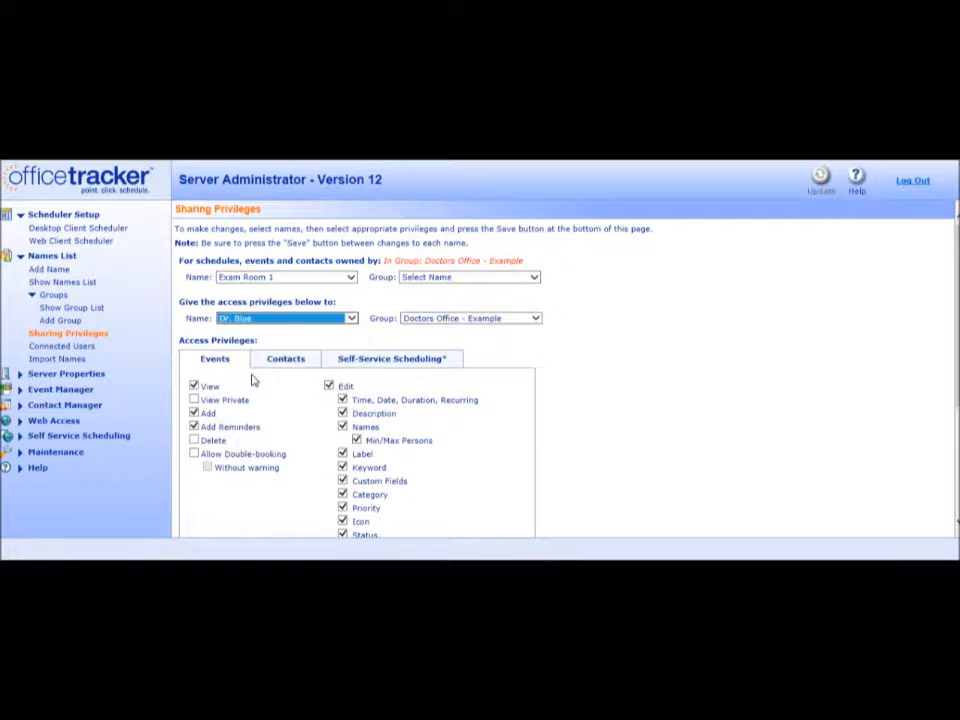
{"action": "left_click", "coordinate": [535, 318]}
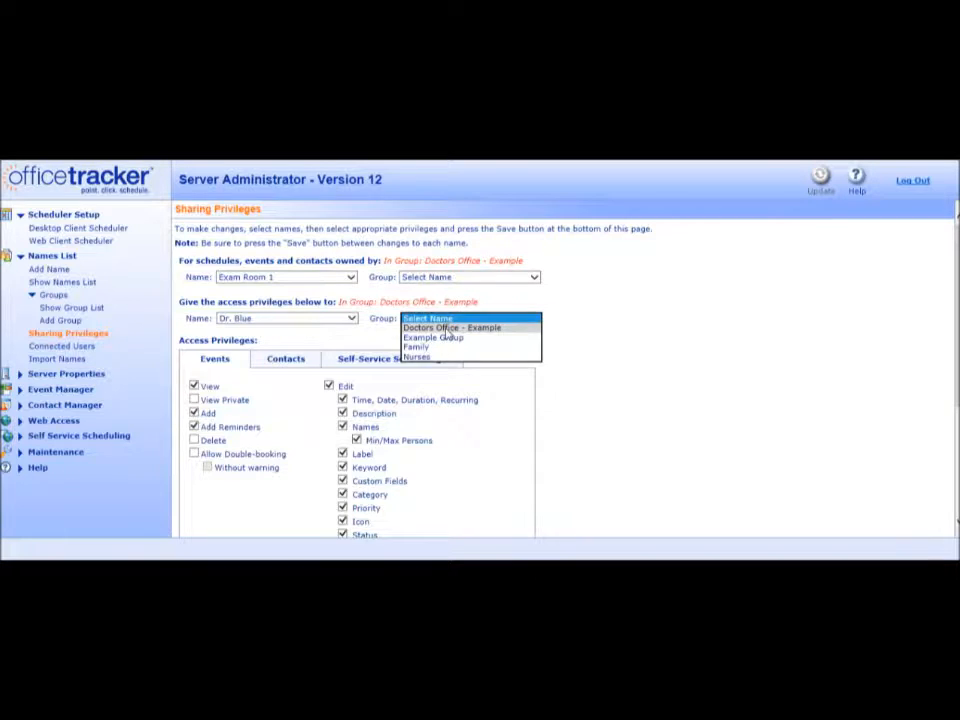
{"action": "left_click", "coordinate": [447, 329]}
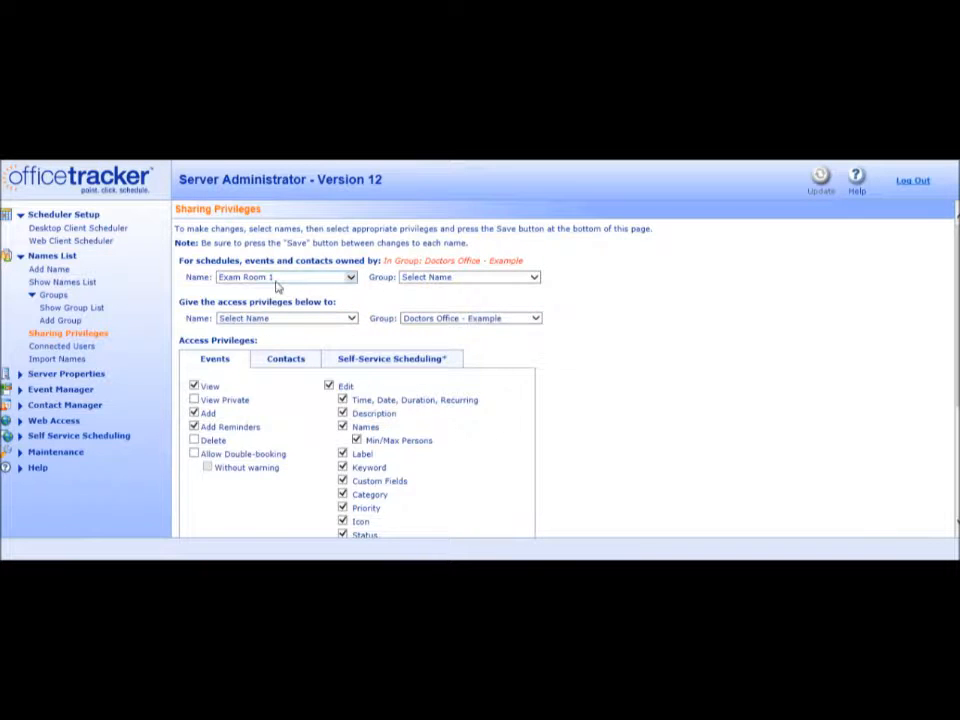
Grant the group the Delete and Allow Double-booking privileges for Exam Room 1's events and save the changes
{"action": "left_click", "coordinate": [195, 441]}
{"action": "left_click", "coordinate": [194, 454]}
{"action": "scroll", "coordinate": [672, 416], "scroll_direction": "down", "scroll_amount": 1}
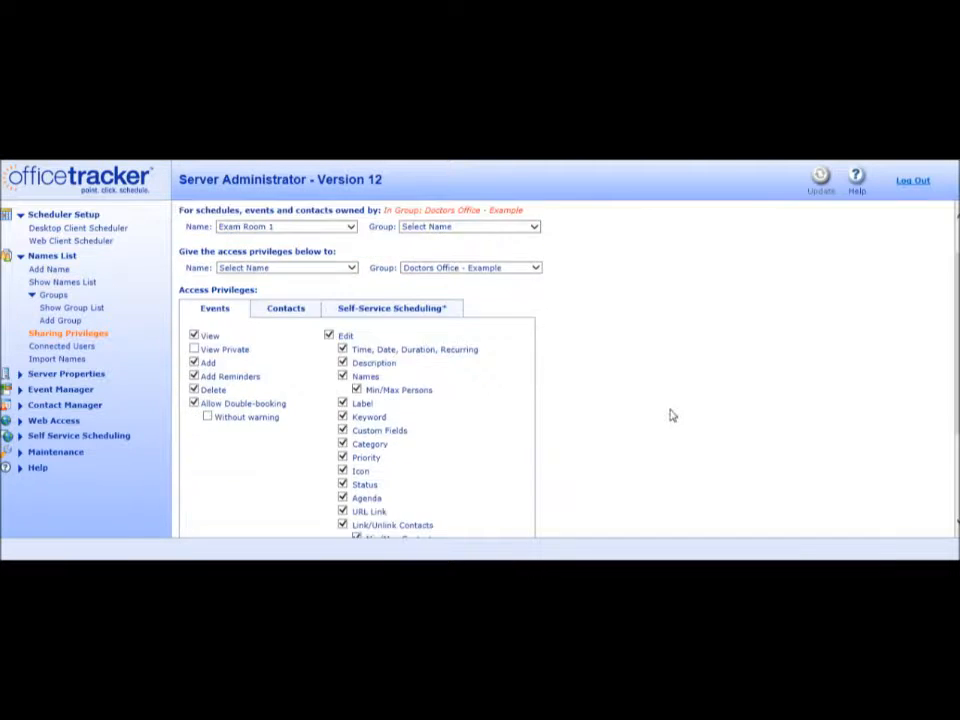
{"action": "scroll", "coordinate": [672, 416], "scroll_direction": "down", "scroll_amount": 3}
{"action": "left_click", "coordinate": [563, 457]}
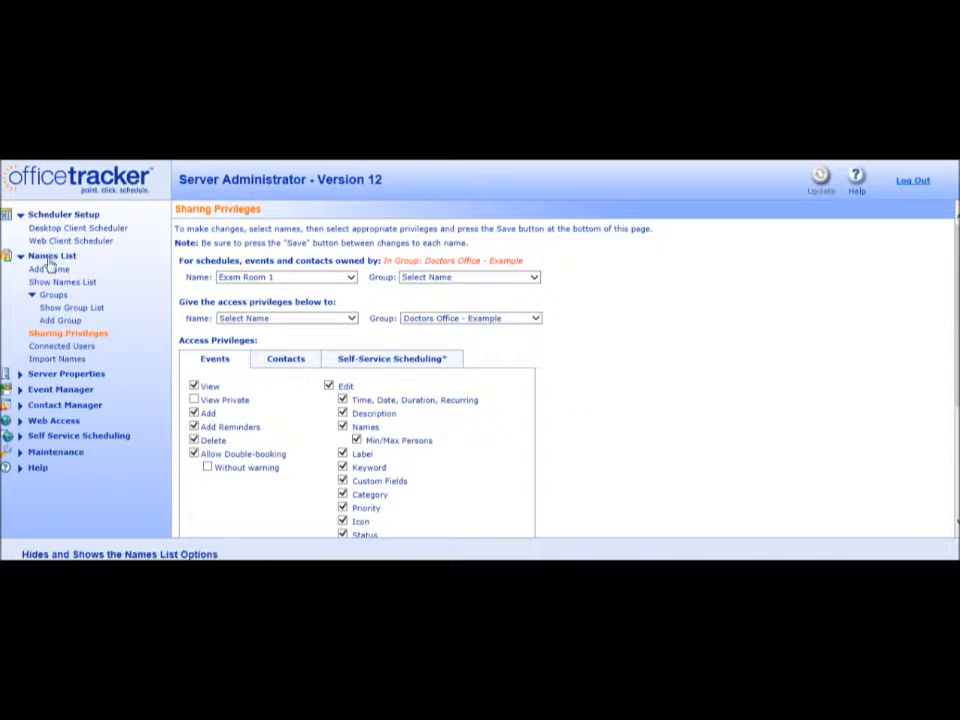
View the connected users and the file format requirements for importing names, and collapse the Names List options
{"action": "left_click", "coordinate": [70, 350]}
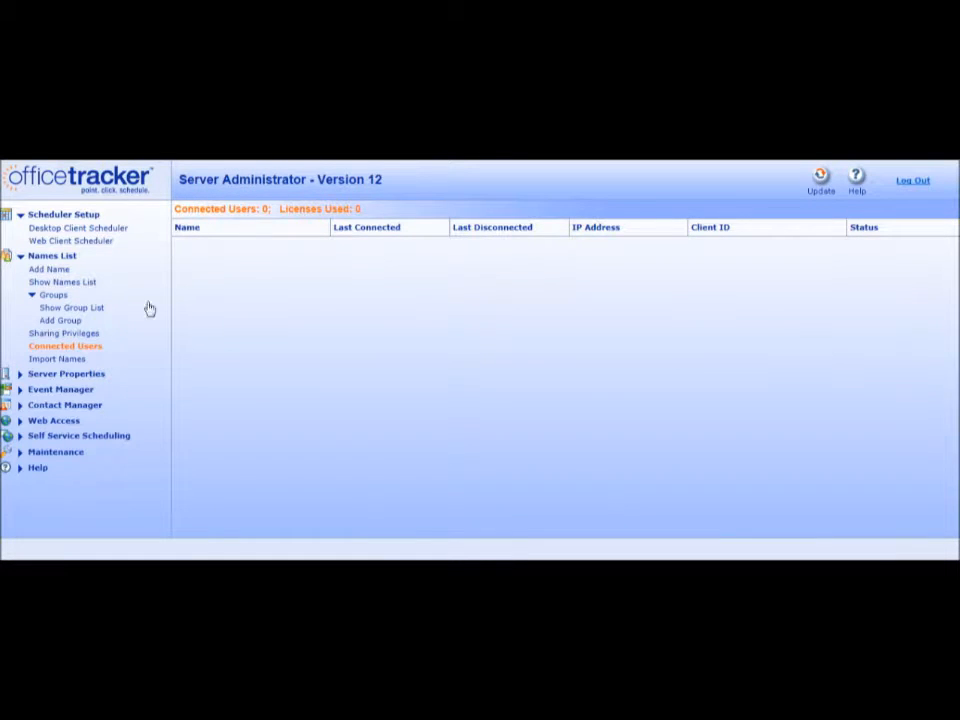
{"action": "left_click", "coordinate": [47, 362]}
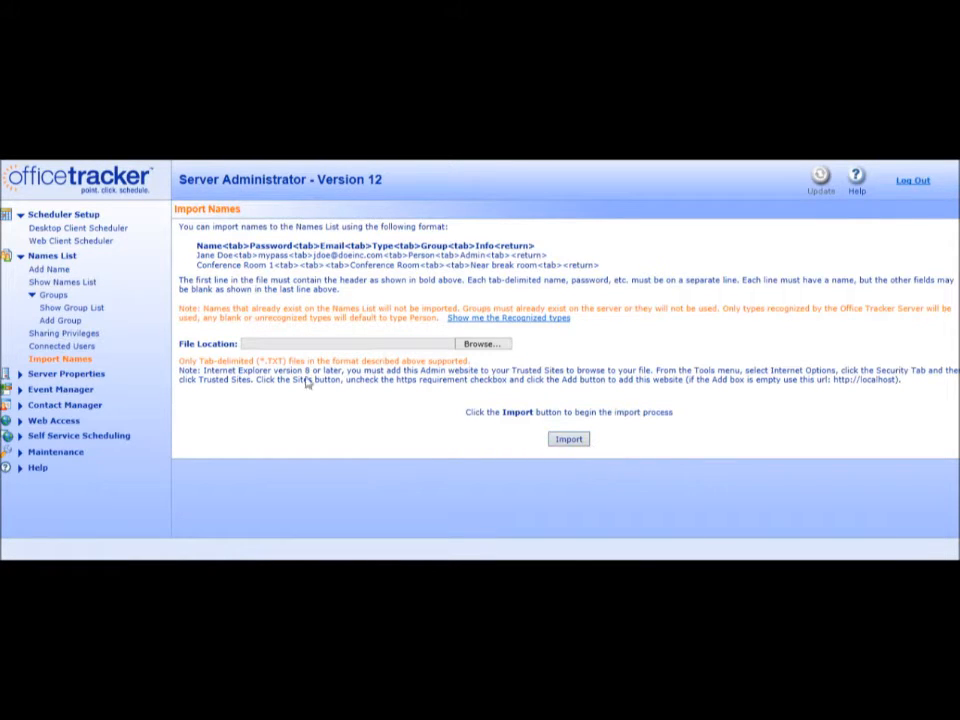
{"action": "left_click", "coordinate": [50, 256]}
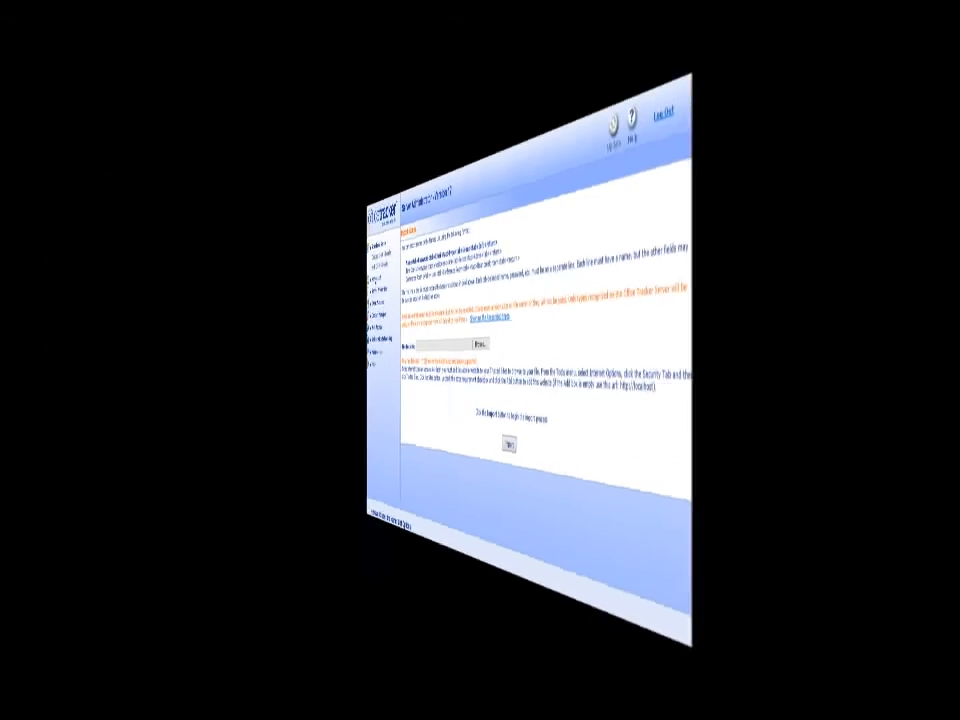